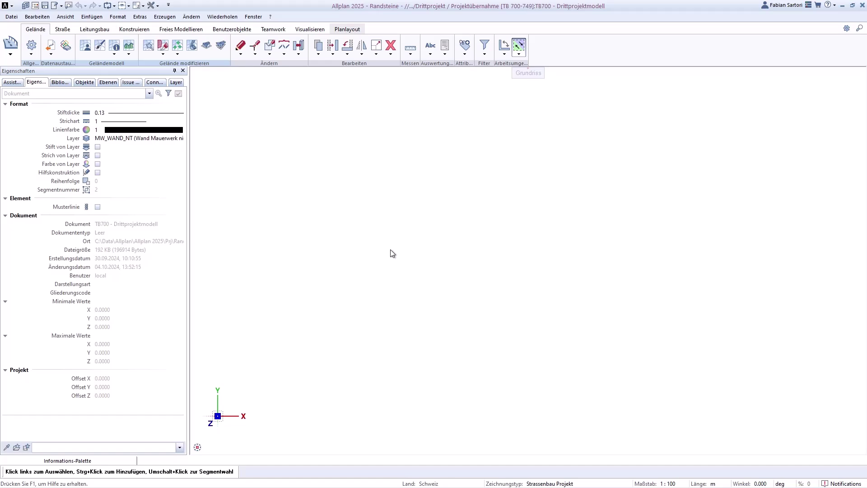
Step: Switch the left palette from Eigenschaften to the Bibliothek symbol library
{"action": "left_click", "coordinate": [61, 85]}
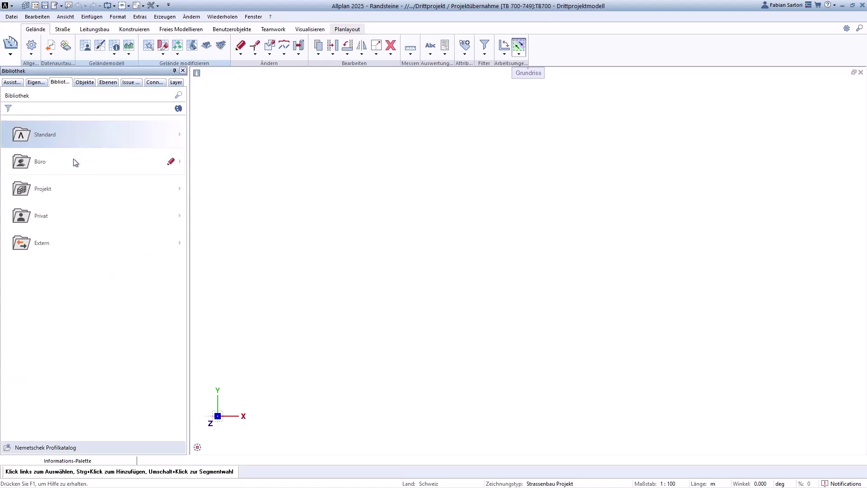
Step: Browse to Standard > PythonParts > Parametrisches Linienbauteil, show large icons, and select the entry
{"action": "left_click", "coordinate": [73, 144]}
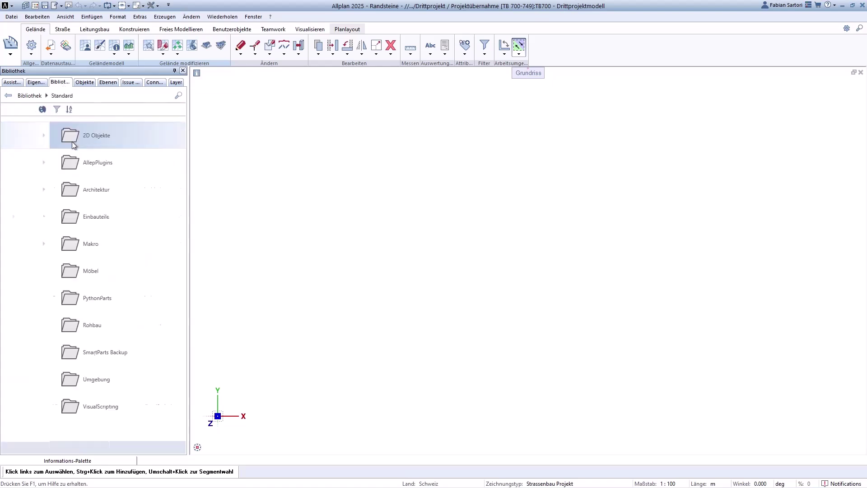
{"action": "left_click", "coordinate": [90, 294]}
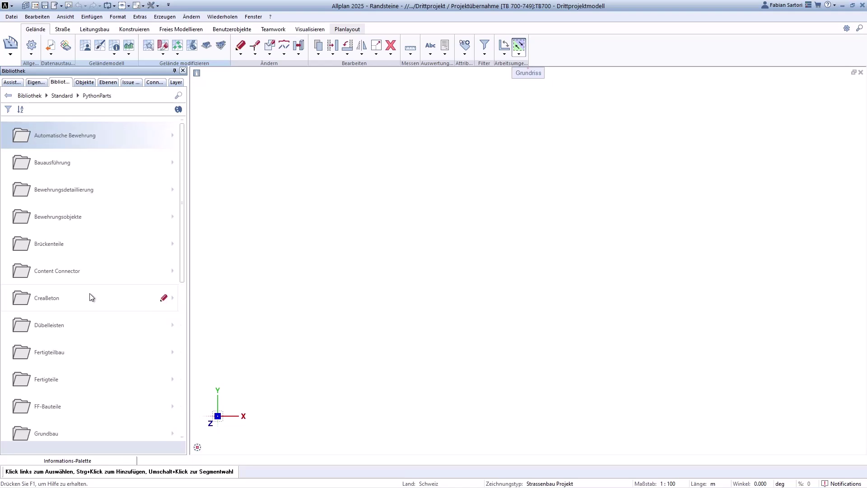
{"action": "scroll", "coordinate": [90, 217], "scroll_direction": "down", "scroll_amount": 3}
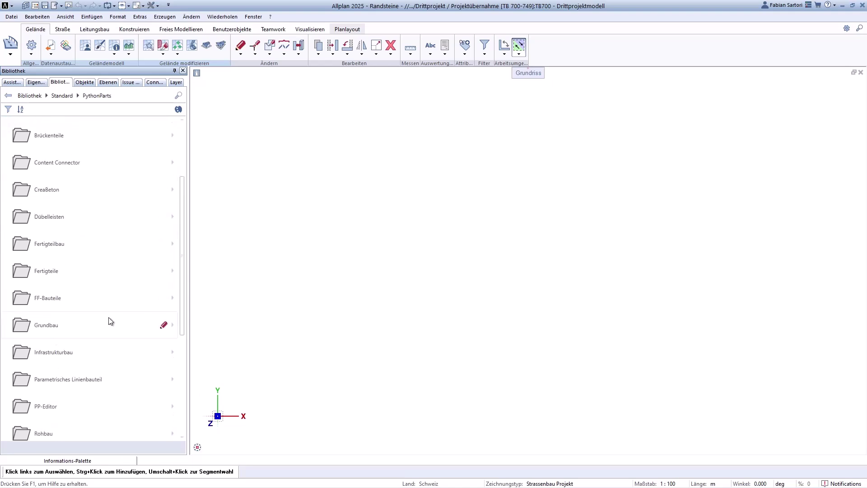
{"action": "left_click", "coordinate": [103, 377]}
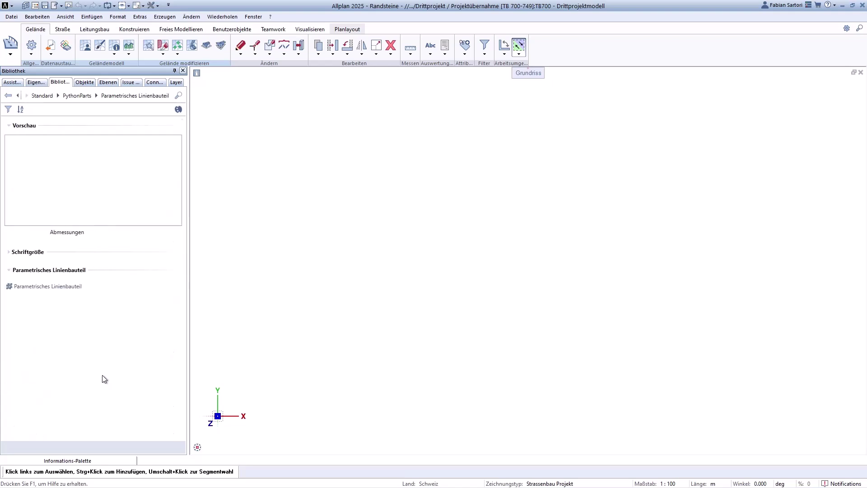
{"action": "right_click", "coordinate": [91, 329]}
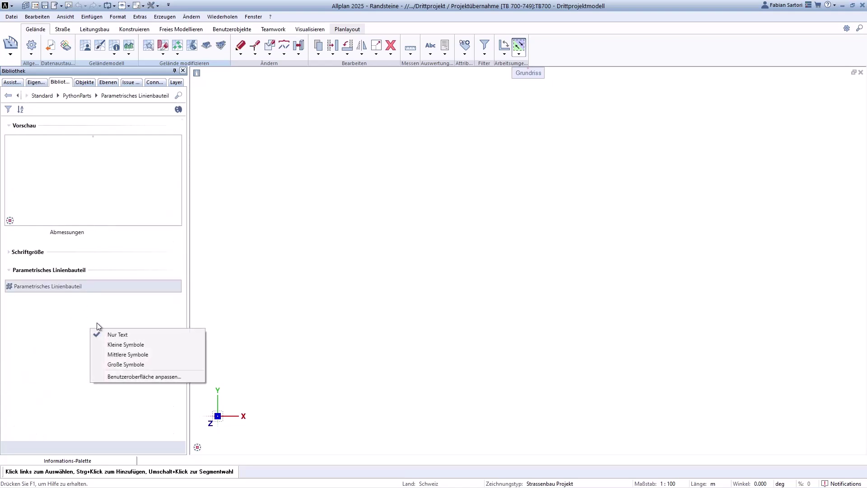
{"action": "left_click", "coordinate": [126, 364]}
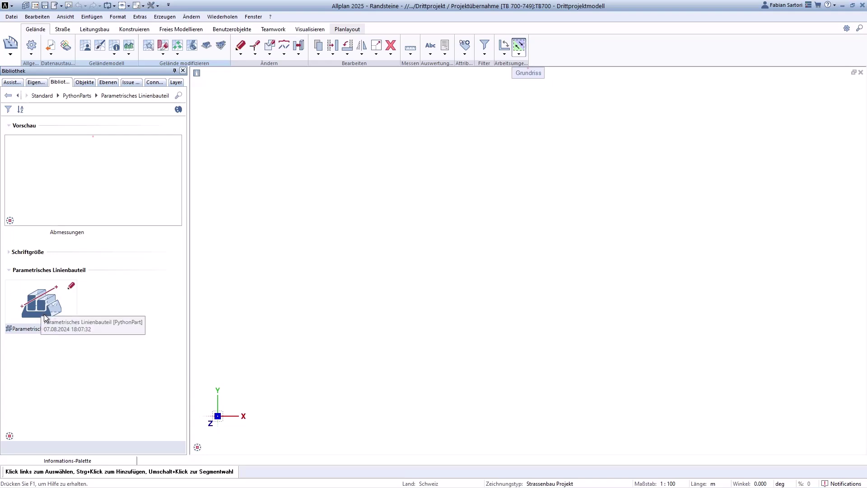
{"action": "left_click", "coordinate": [49, 317]}
{"action": "key", "text": "BackSpace"}
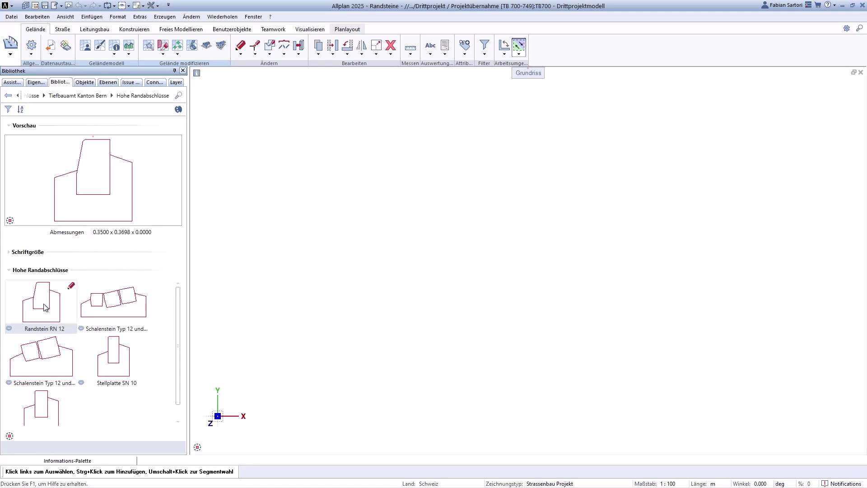
Step: Browse to Standard > Rohbau > Strassenbau > Randabschlüsse > Tiefbauamt Kanton Bern curbs
{"action": "left_click", "coordinate": [75, 96]}
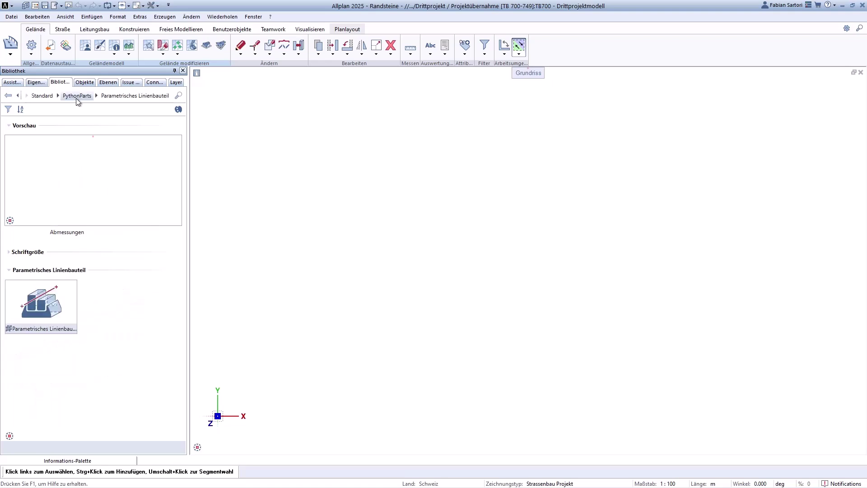
{"action": "left_click", "coordinate": [48, 95]}
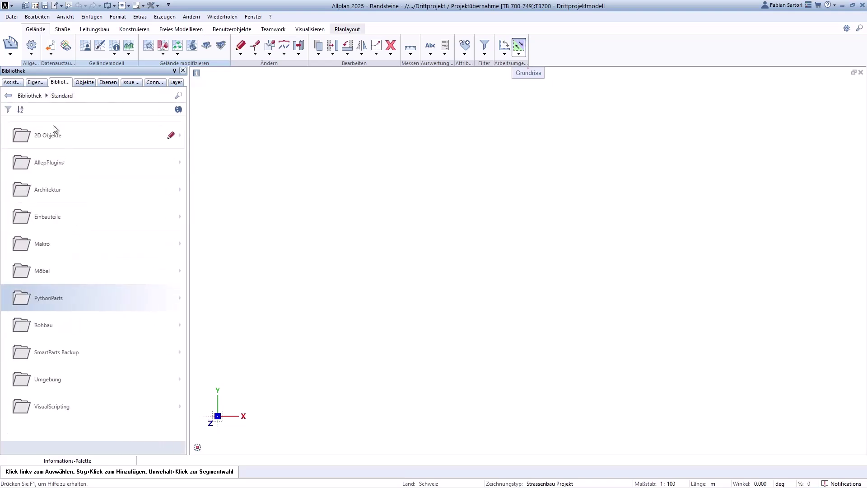
{"action": "left_click", "coordinate": [58, 326]}
{"action": "left_click", "coordinate": [58, 240]}
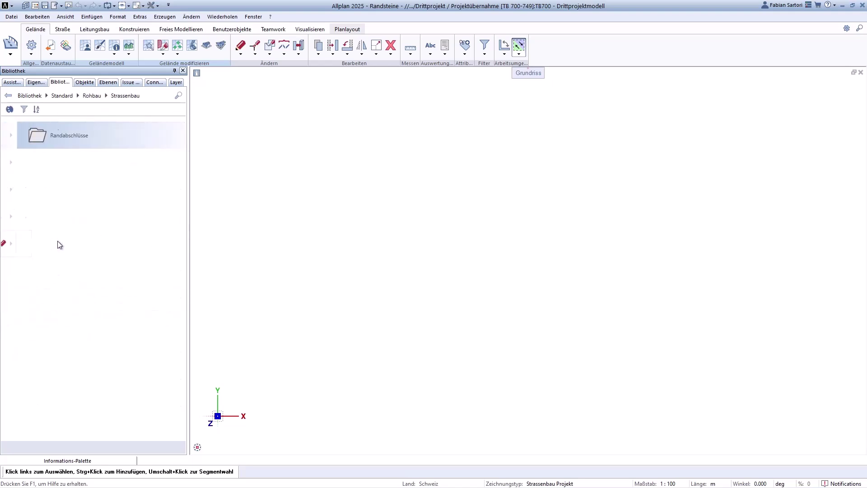
{"action": "left_click", "coordinate": [61, 139]}
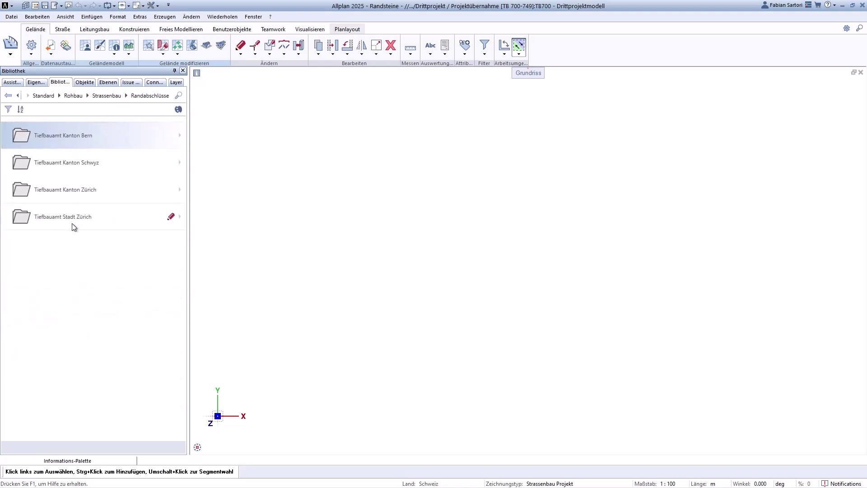
{"action": "left_click", "coordinate": [75, 136]}
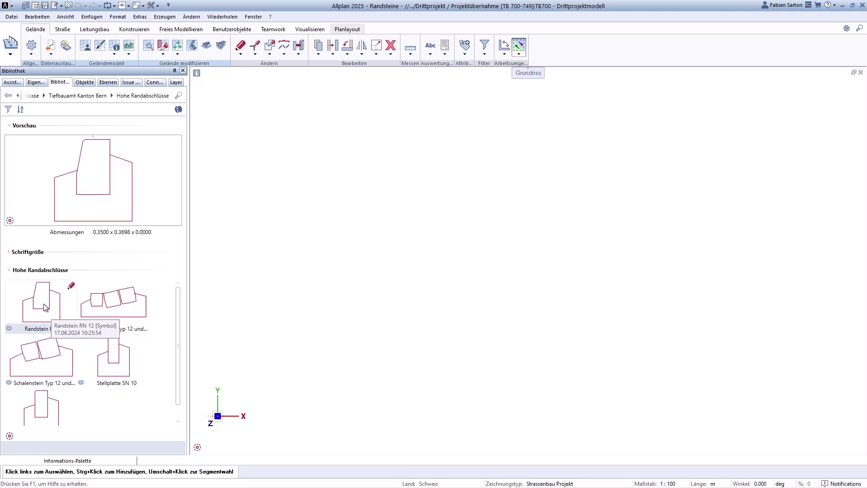
Step: Place the Randstein RN 12 curb profile into the drawing
{"action": "left_click_drag", "start_coordinate": [46, 308], "coordinate": [312, 261]}
{"action": "double_click", "coordinate": [42, 303]}
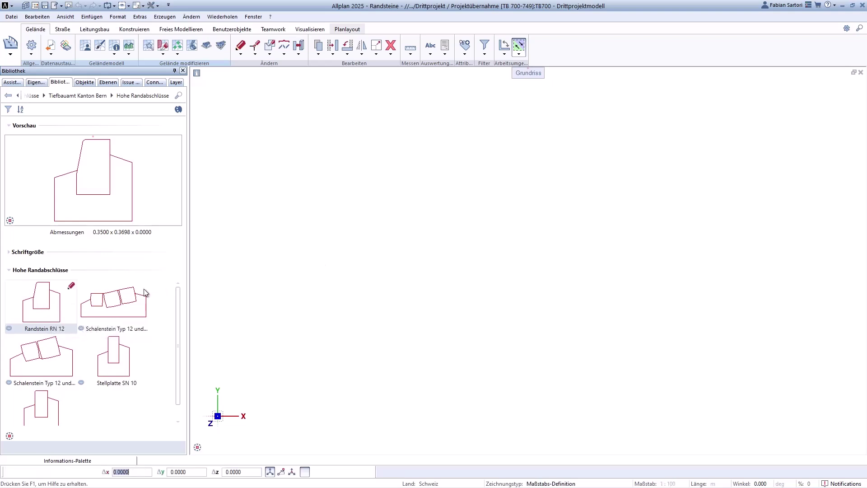
{"action": "left_click", "coordinate": [395, 273]}
{"action": "scroll", "coordinate": [379, 275], "scroll_direction": "up", "scroll_amount": 3}
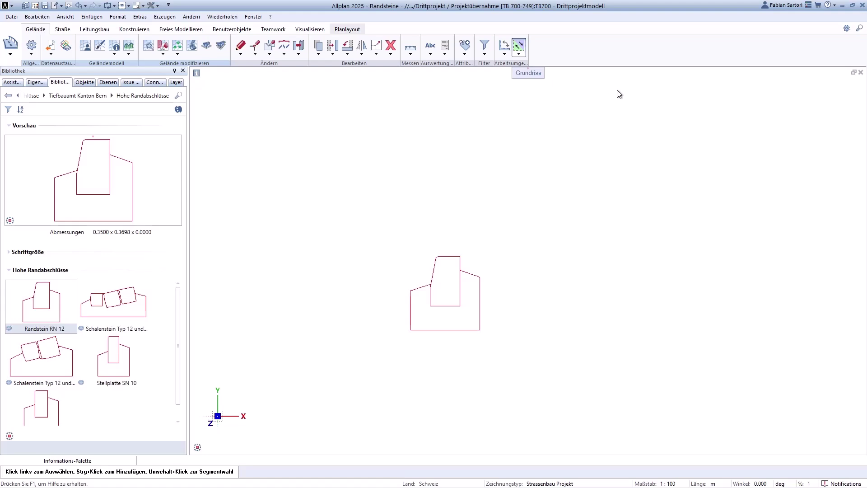
{"action": "right_click", "coordinate": [611, 58]}
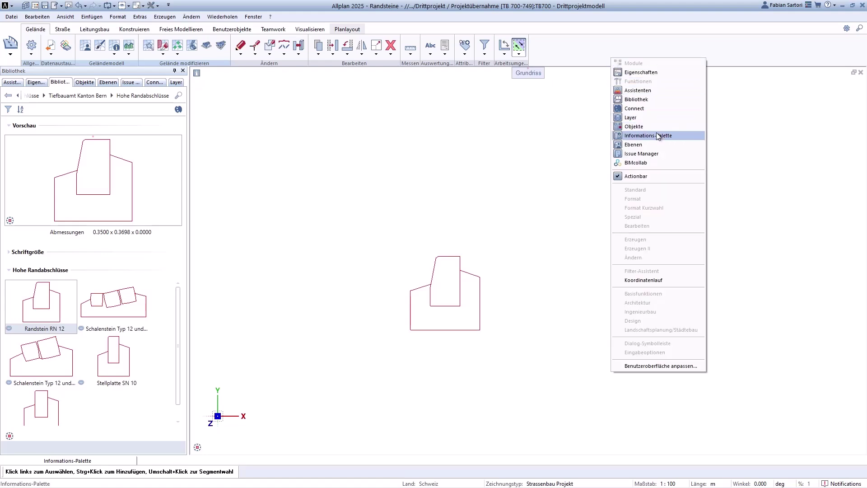
{"action": "left_click", "coordinate": [456, 186]}
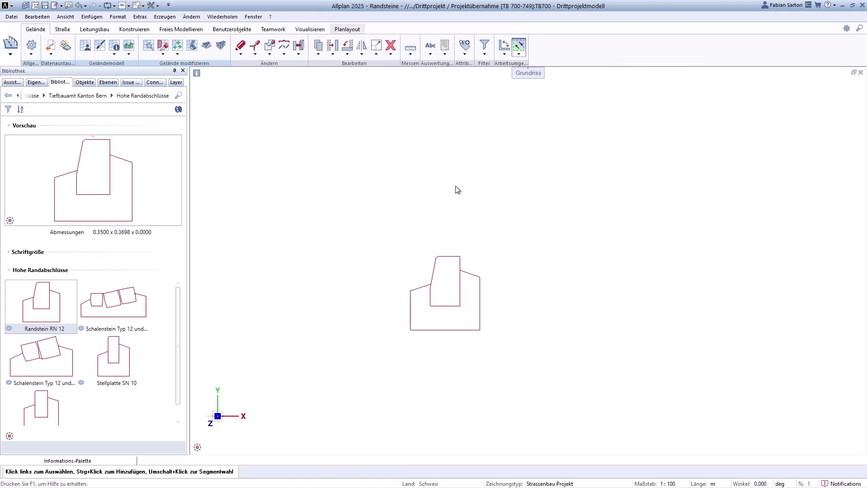
{"action": "left_click", "coordinate": [64, 462]}
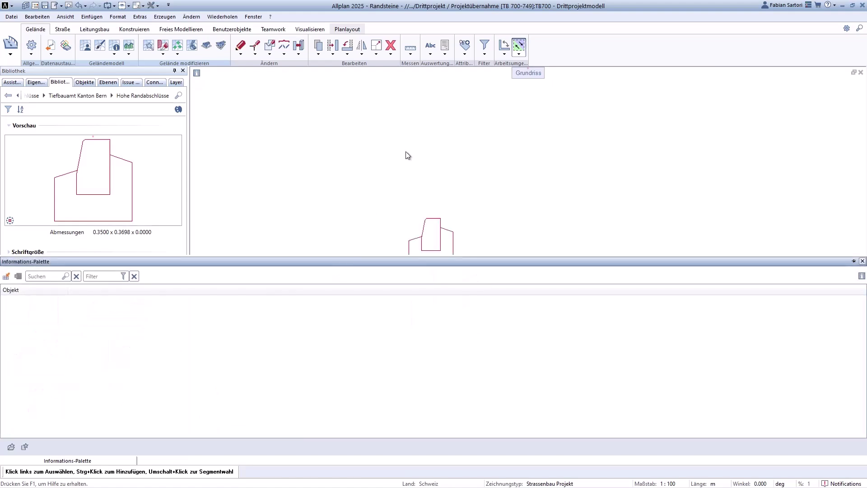
{"action": "scroll", "coordinate": [425, 226], "scroll_direction": "up", "scroll_amount": 3}
{"action": "left_click", "coordinate": [393, 172]}
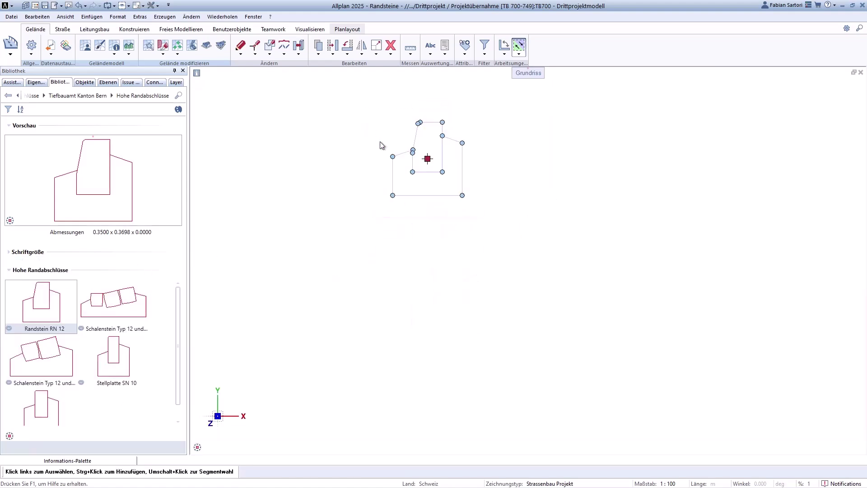
{"action": "left_click", "coordinate": [65, 462]}
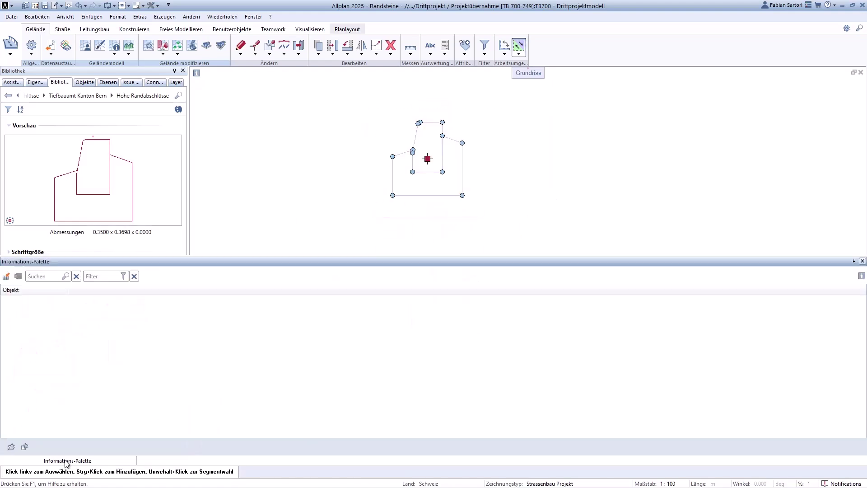
{"action": "left_click", "coordinate": [7, 278]}
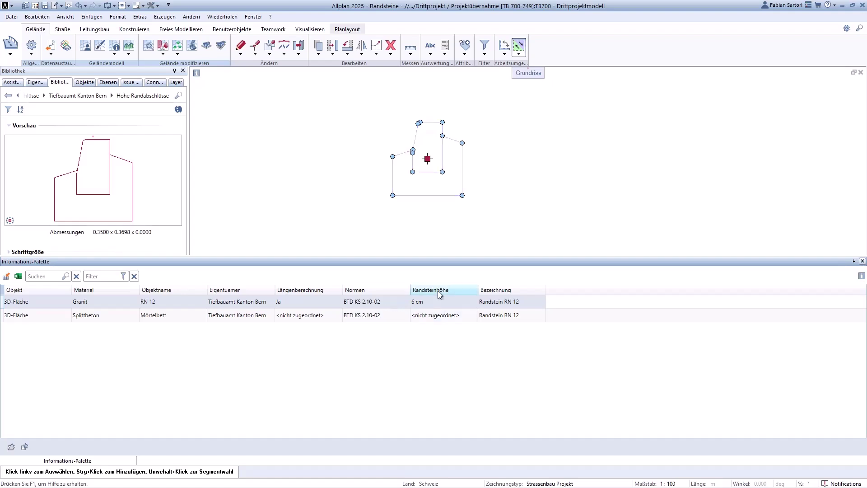
{"action": "left_click", "coordinate": [449, 246]}
{"action": "scroll", "coordinate": [469, 195], "scroll_direction": "down", "scroll_amount": 2}
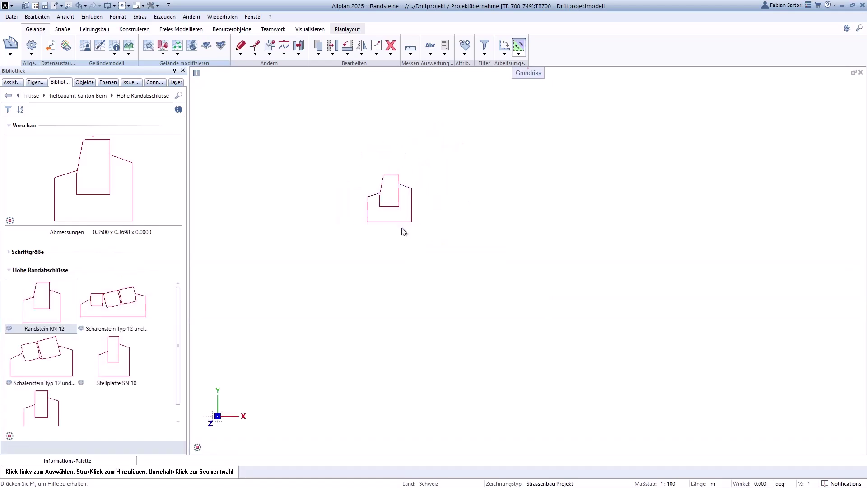
Step: Draw the outer base outline's bottom, right side and slanted shoulder as 2D lines
{"action": "middle_click_drag", "start_coordinate": [407, 239], "coordinate": [358, 251]}
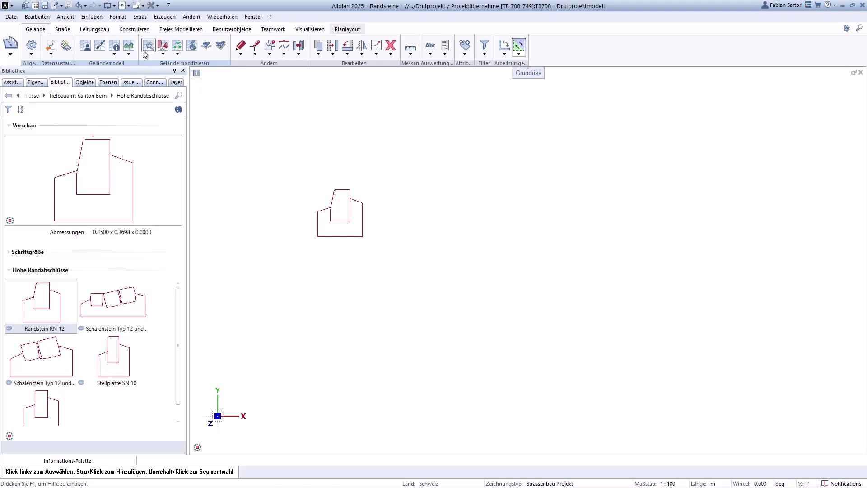
{"action": "left_click", "coordinate": [131, 30]}
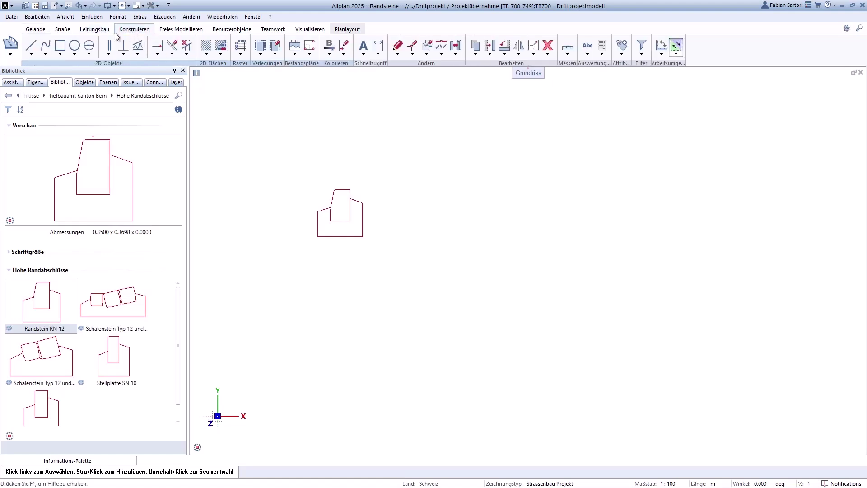
{"action": "left_click", "coordinate": [39, 48]}
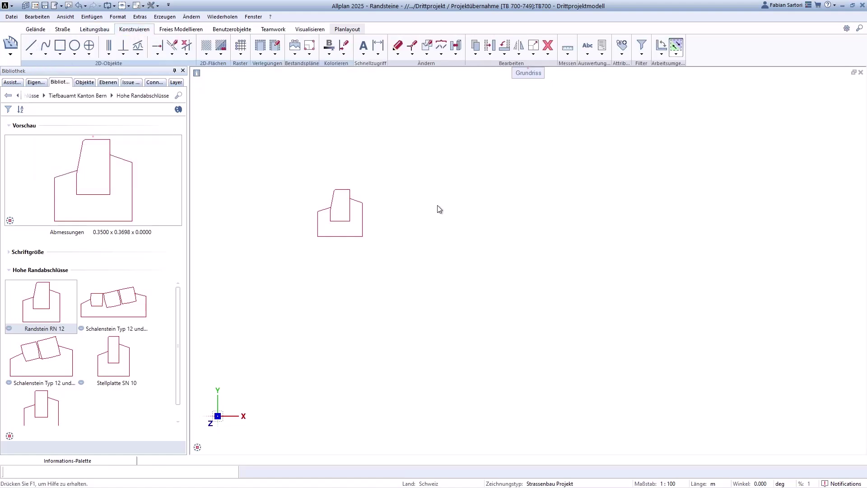
{"action": "scroll", "coordinate": [456, 235], "scroll_direction": "up", "scroll_amount": 2}
{"action": "left_click", "coordinate": [432, 209]}
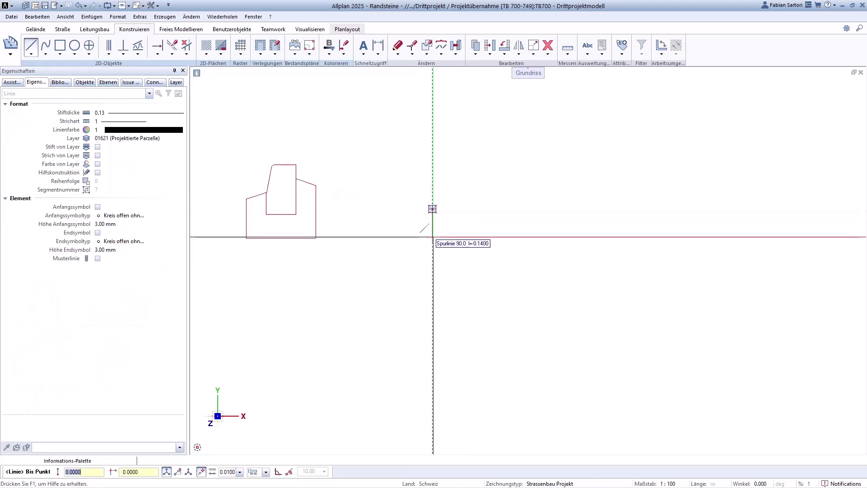
{"action": "left_click", "coordinate": [514, 239]}
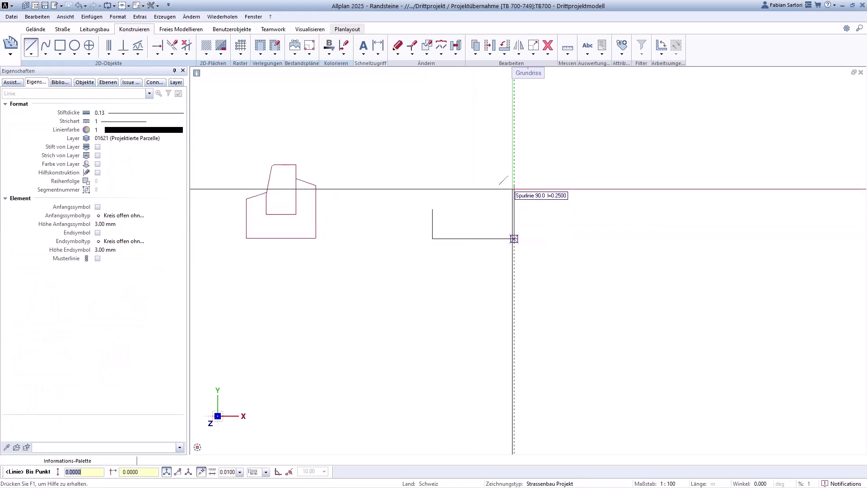
{"action": "left_click", "coordinate": [515, 189]}
{"action": "left_click", "coordinate": [493, 177]}
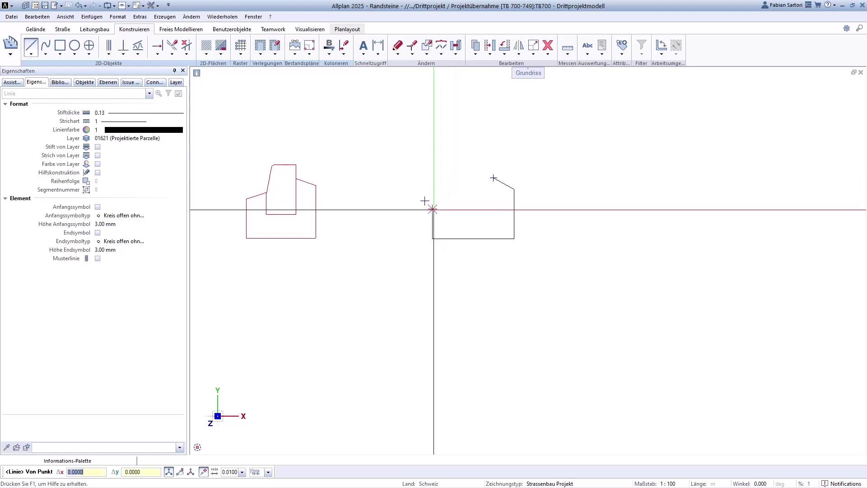
{"action": "left_click", "coordinate": [450, 198]}
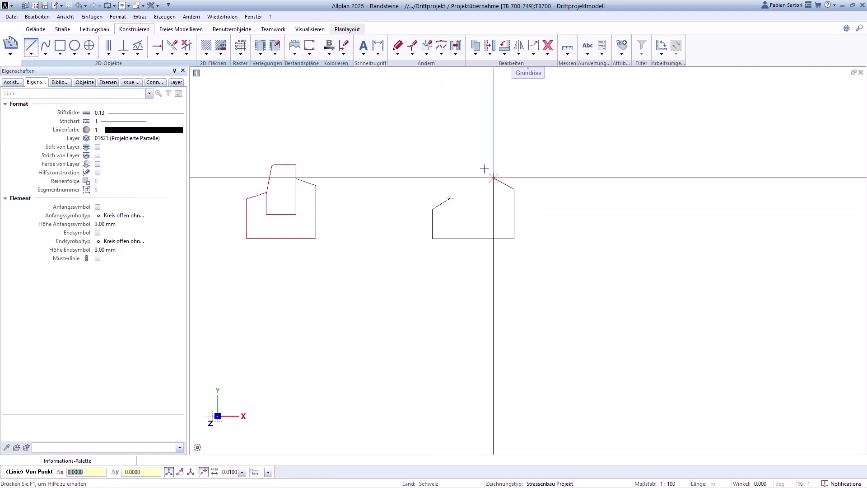
Step: Draw the tilted stone block's edges from the shoulder corner and close the outline
{"action": "left_click", "coordinate": [493, 177]}
{"action": "left_click", "coordinate": [493, 159]}
{"action": "left_click", "coordinate": [462, 159]}
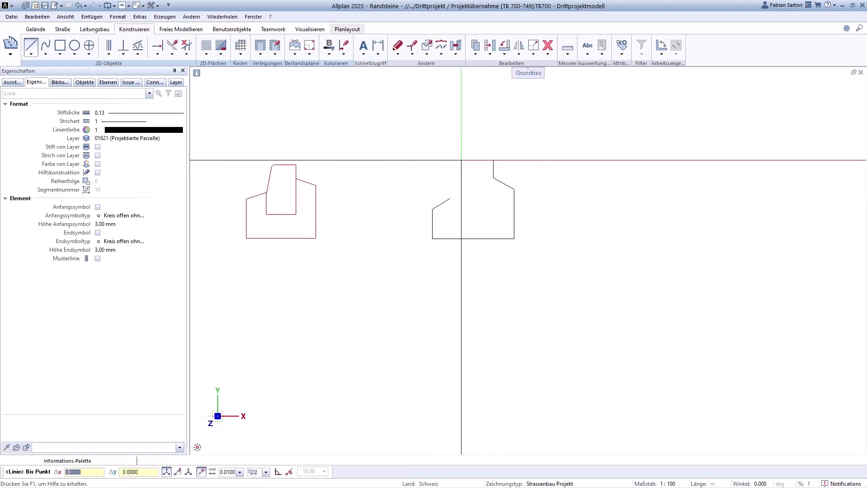
{"action": "scroll", "coordinate": [457, 201], "scroll_direction": "up", "scroll_amount": 2}
{"action": "left_click", "coordinate": [455, 252]}
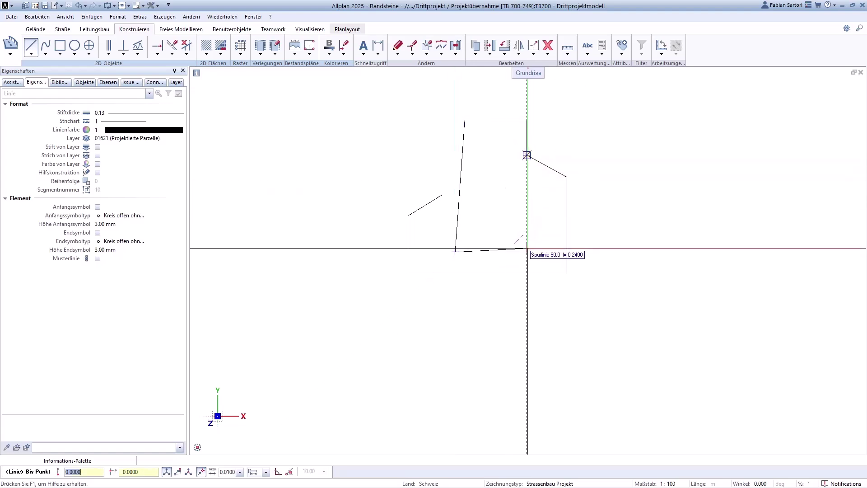
{"action": "left_click", "coordinate": [527, 252]}
{"action": "left_click", "coordinate": [527, 158]}
{"action": "key", "text": "Escape"}
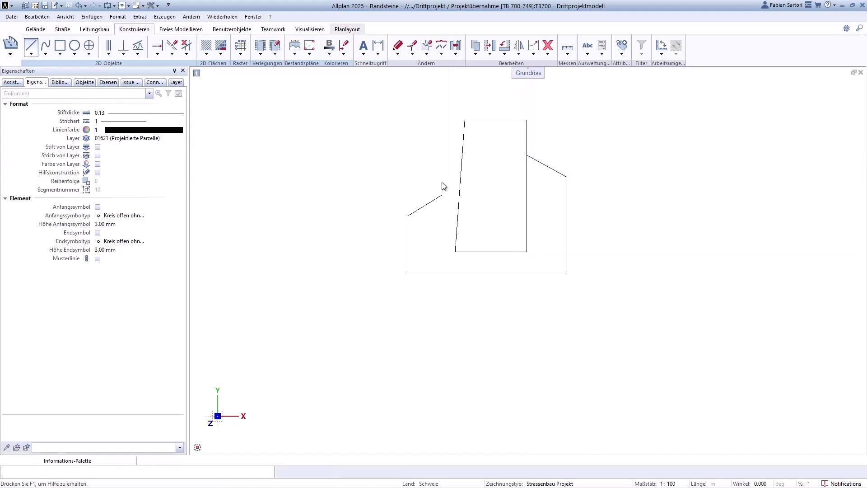
{"action": "left_click", "coordinate": [410, 50]}
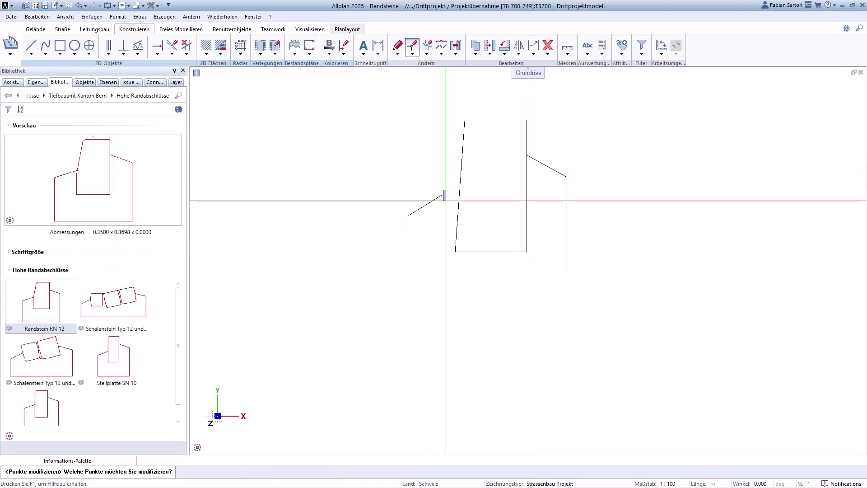
Step: Move the overshooting diagonal endpoint onto the inner block's left edge
{"action": "left_click", "coordinate": [442, 195]}
{"action": "left_click", "coordinate": [442, 195]}
{"action": "left_click", "coordinate": [461, 183]}
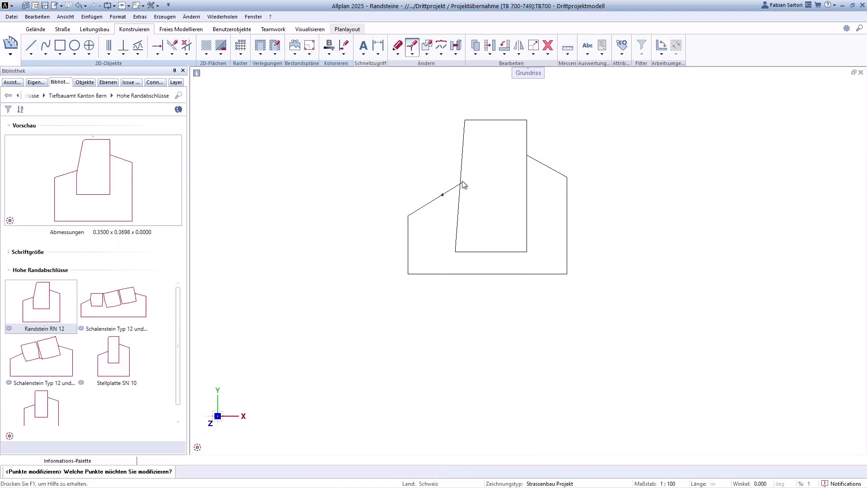
{"action": "scroll", "coordinate": [460, 185], "scroll_direction": "up", "scroll_amount": 2}
{"action": "left_click", "coordinate": [461, 179]}
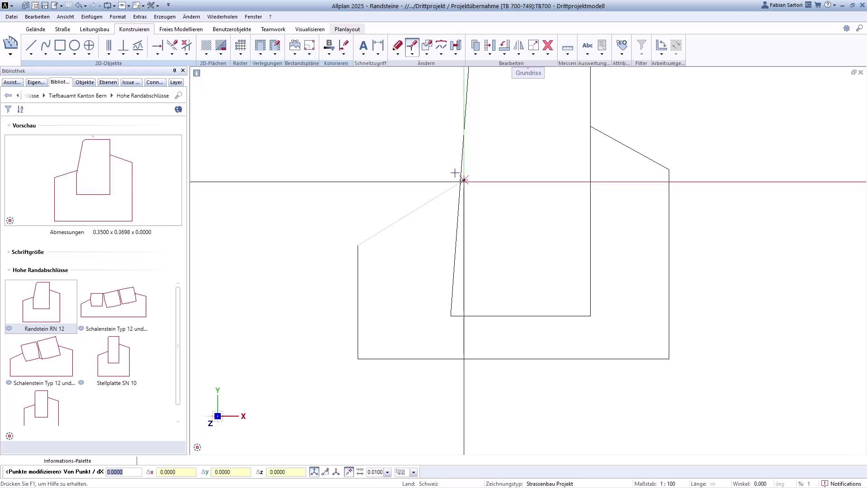
{"action": "left_click", "coordinate": [460, 183]}
Step: Raise the outer profile's lower-left corner and the inner block's two bottom corners
{"action": "left_click_drag", "start_coordinate": [380, 214], "coordinate": [349, 261]}
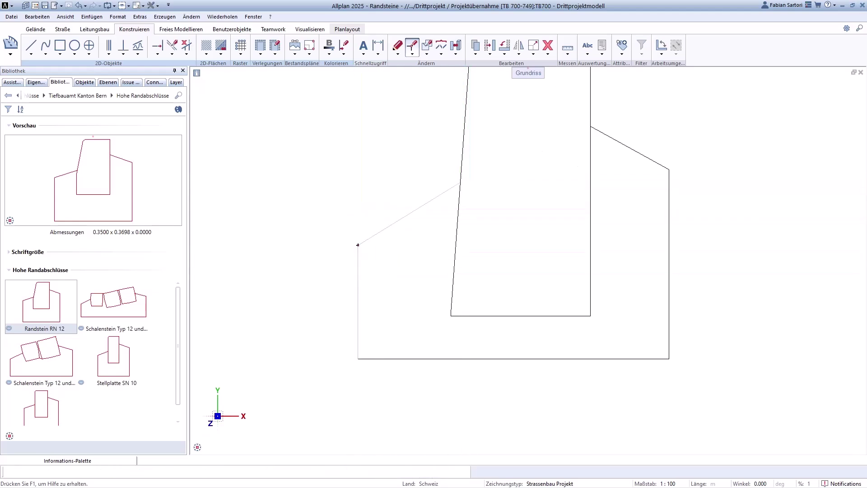
{"action": "middle_click_drag", "start_coordinate": [434, 238], "coordinate": [419, 226]}
{"action": "scroll", "coordinate": [408, 231], "scroll_direction": "down", "scroll_amount": 2}
{"action": "left_click_drag", "start_coordinate": [408, 244], "coordinate": [520, 266]}
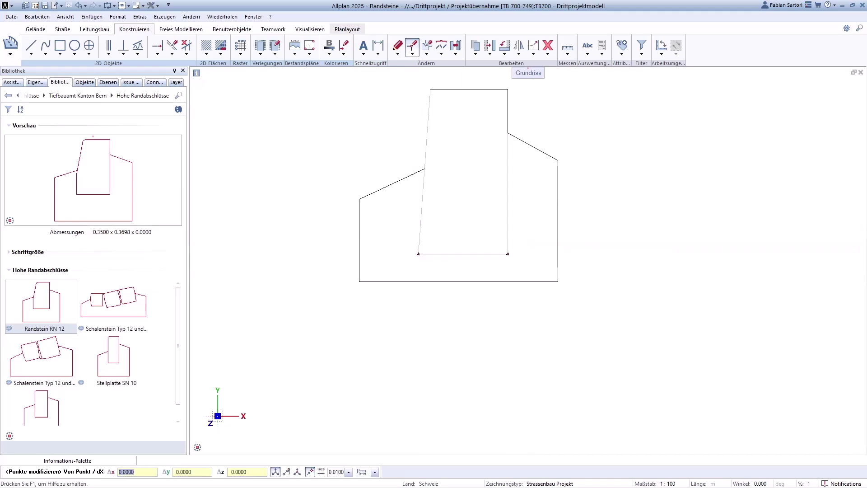
{"action": "left_click", "coordinate": [521, 250]}
{"action": "scroll", "coordinate": [481, 232], "scroll_direction": "down", "scroll_amount": 2}
{"action": "scroll", "coordinate": [475, 234], "scroll_direction": "up", "scroll_amount": 2}
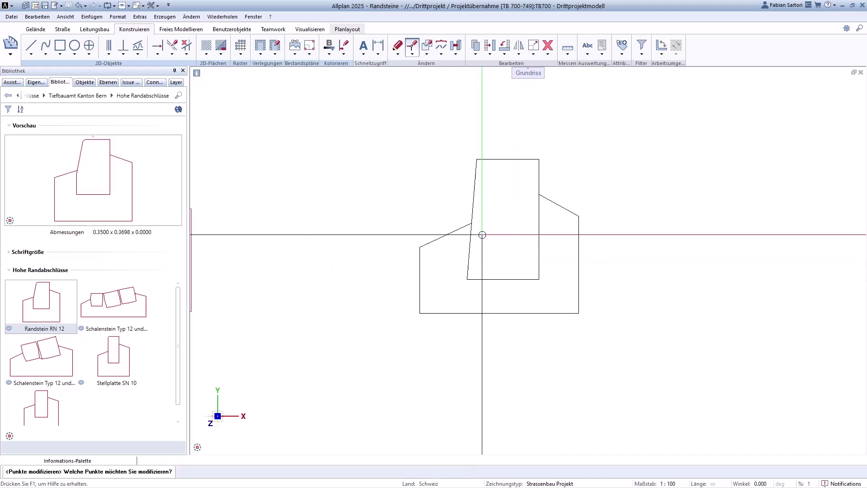
{"action": "scroll", "coordinate": [459, 234], "scroll_direction": "up", "scroll_amount": 3}
Step: Move the remaining corner vertex to its corrected position and finish point editing
{"action": "left_click_drag", "start_coordinate": [470, 210], "coordinate": [549, 258]}
{"action": "left_click", "coordinate": [507, 240]}
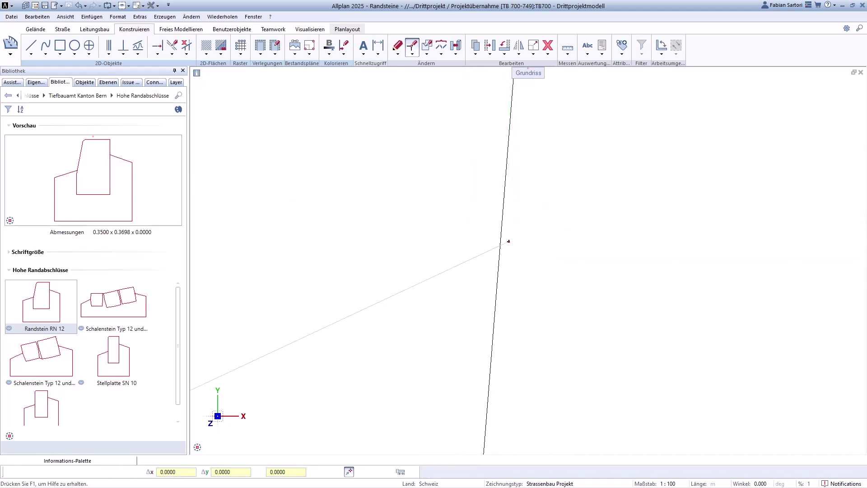
{"action": "left_click", "coordinate": [536, 245]}
{"action": "key", "text": "Escape"}
{"action": "scroll", "coordinate": [548, 246], "scroll_direction": "down", "scroll_amount": 2}
{"action": "scroll", "coordinate": [493, 261], "scroll_direction": "down", "scroll_amount": 2}
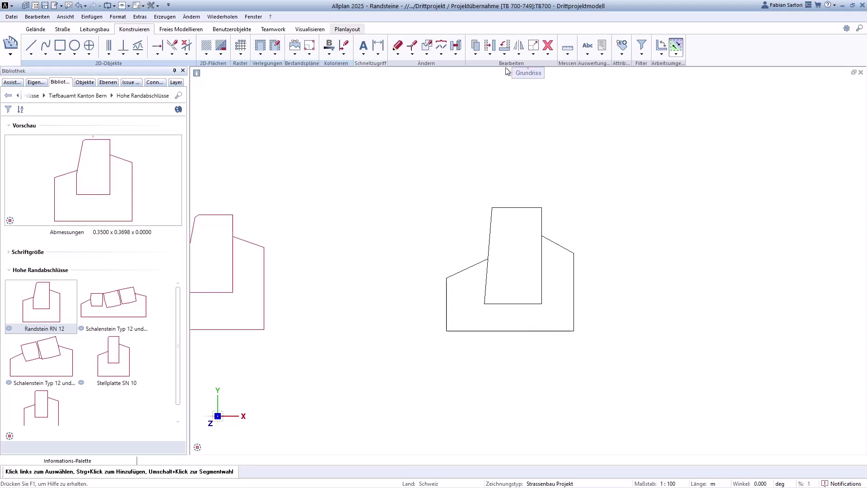
Step: Convert the inner block's 2D lines into a single 3D polyline with Elemente wandeln
{"action": "left_click", "coordinate": [458, 52]}
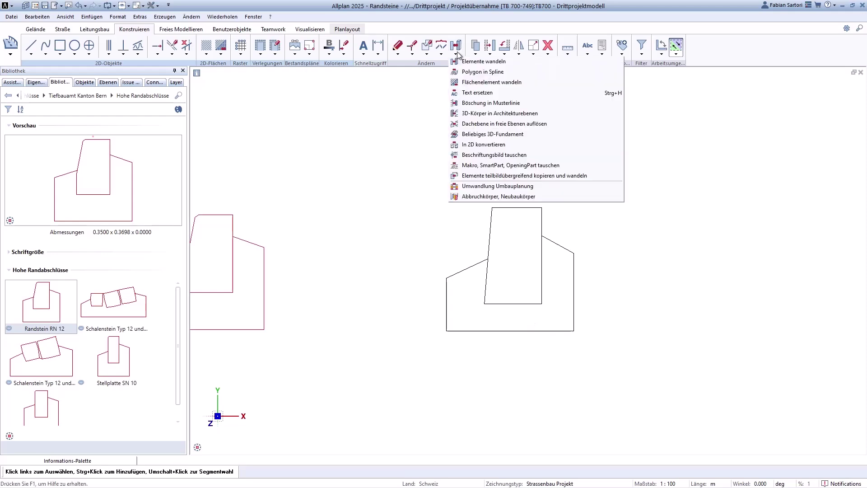
{"action": "left_click", "coordinate": [501, 63]}
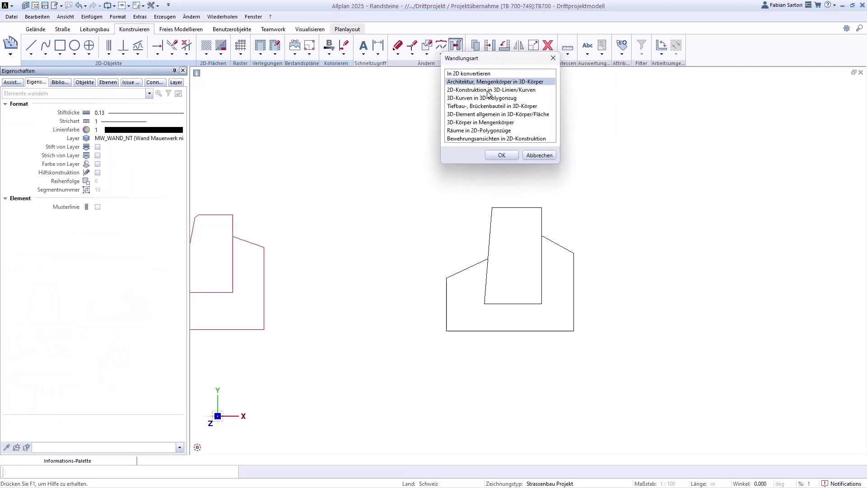
{"action": "double_click", "coordinate": [511, 91]}
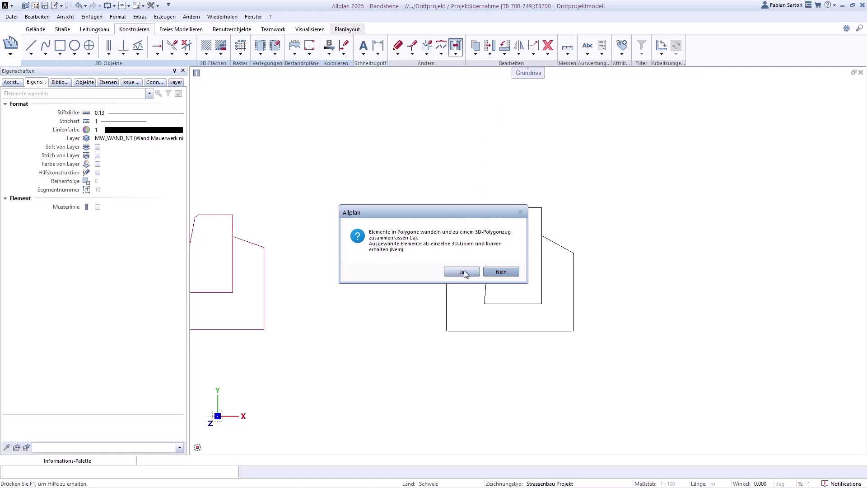
{"action": "left_click", "coordinate": [462, 271]}
{"action": "left_click_drag", "start_coordinate": [473, 170], "coordinate": [549, 315]}
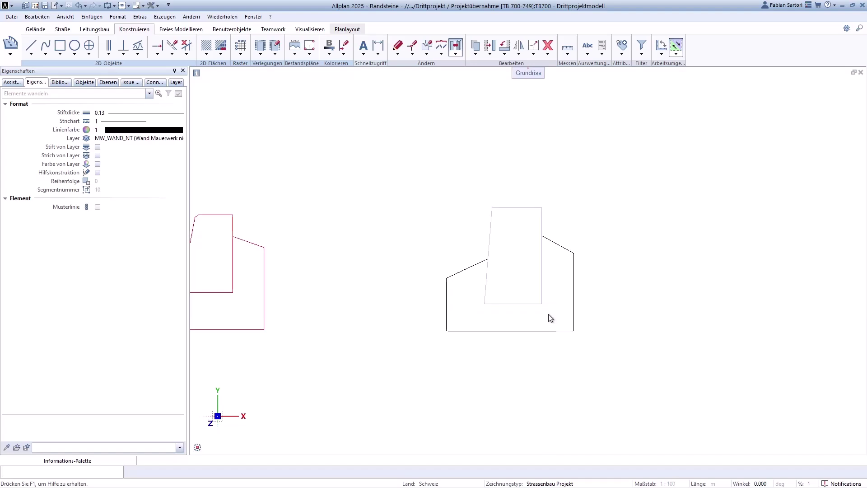
{"action": "key", "text": "Escape"}
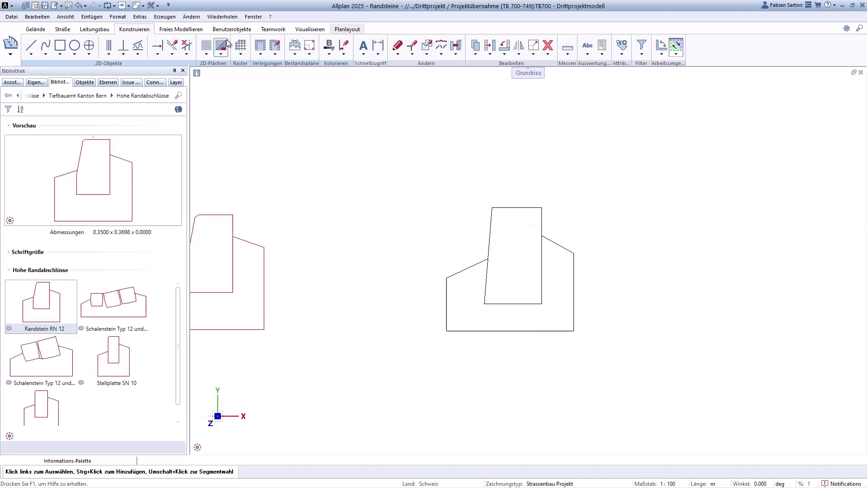
Step: Switch to the 2+1 Animationsfenster layout with plan, perspective and front views
{"action": "left_click", "coordinate": [140, 7]}
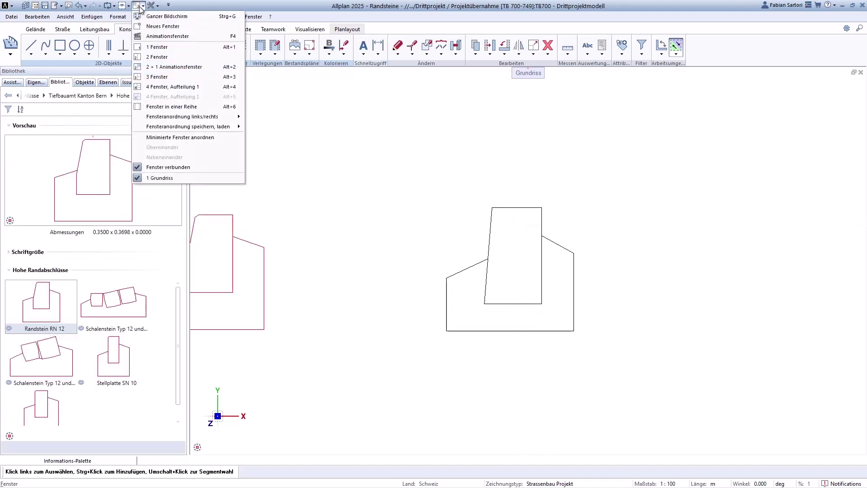
{"action": "left_click", "coordinate": [171, 67]}
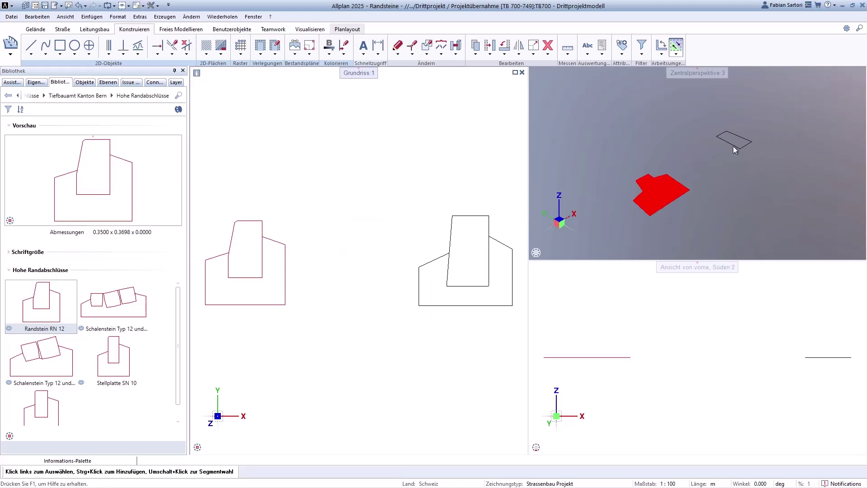
{"action": "left_click", "coordinate": [454, 217]}
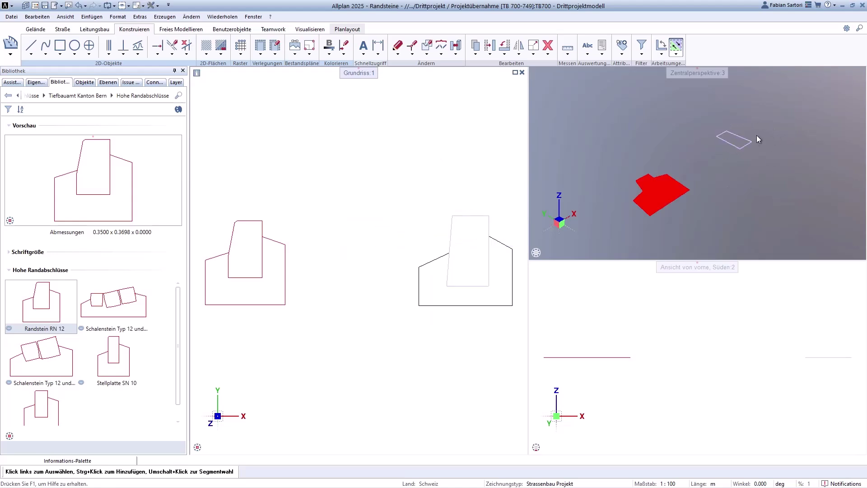
Step: Create a 3D-Fläche from the inner block's existing 3D polyline using Freies Modellieren
{"action": "left_click", "coordinate": [393, 162]}
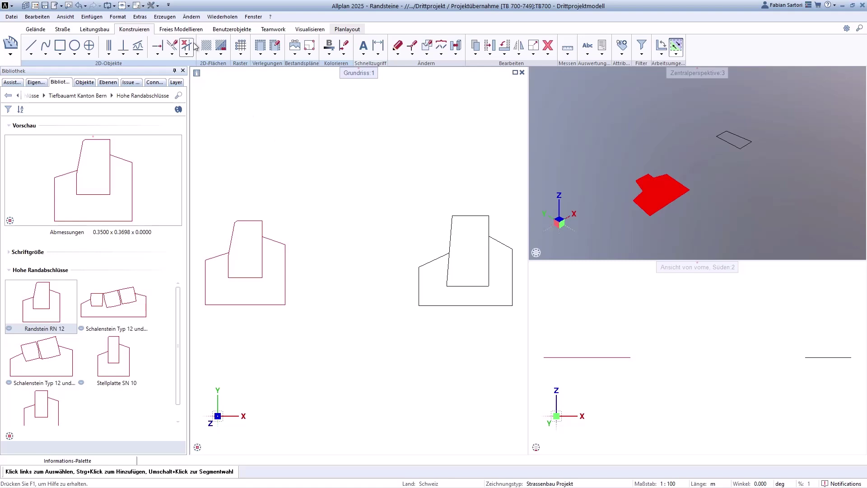
{"action": "left_click", "coordinate": [181, 29]}
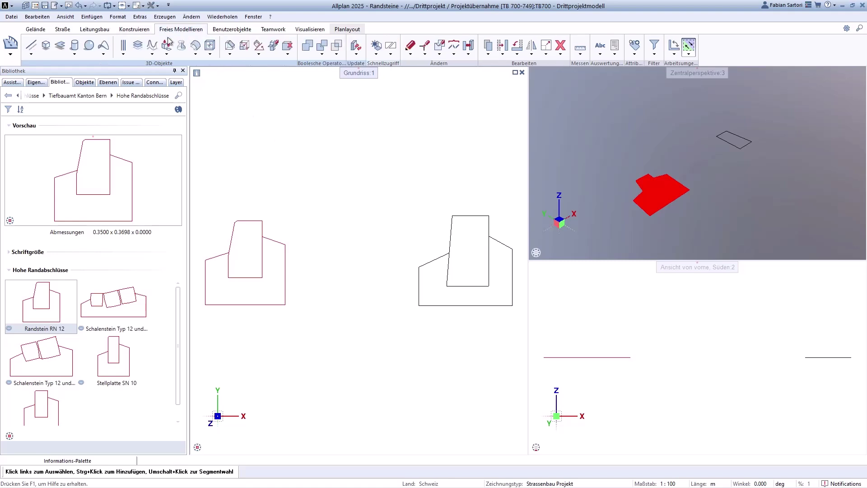
{"action": "left_click", "coordinate": [60, 46]}
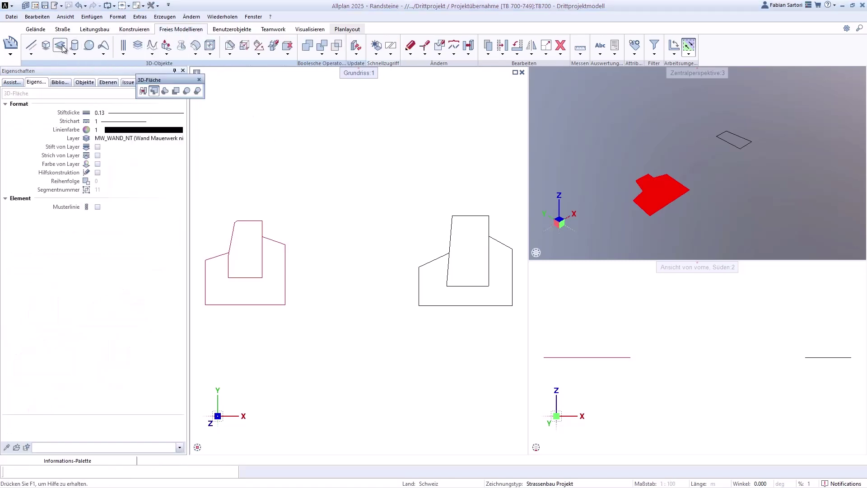
{"action": "left_click", "coordinate": [143, 91]}
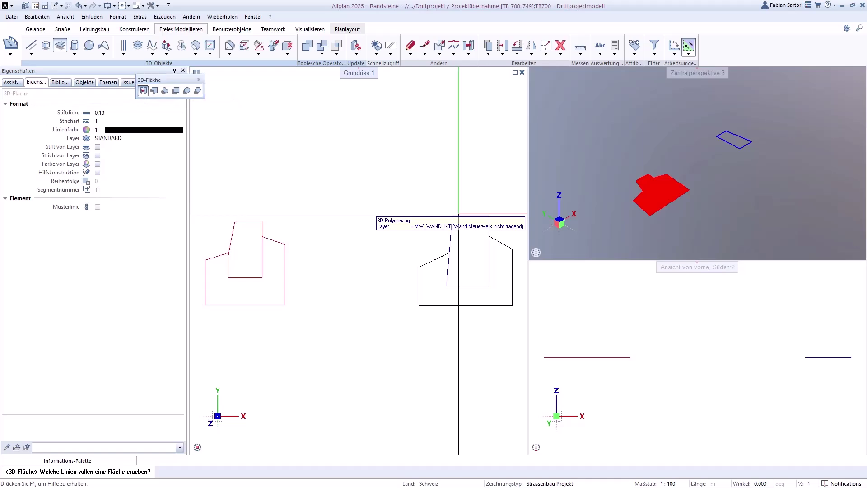
{"action": "left_click", "coordinate": [426, 196]}
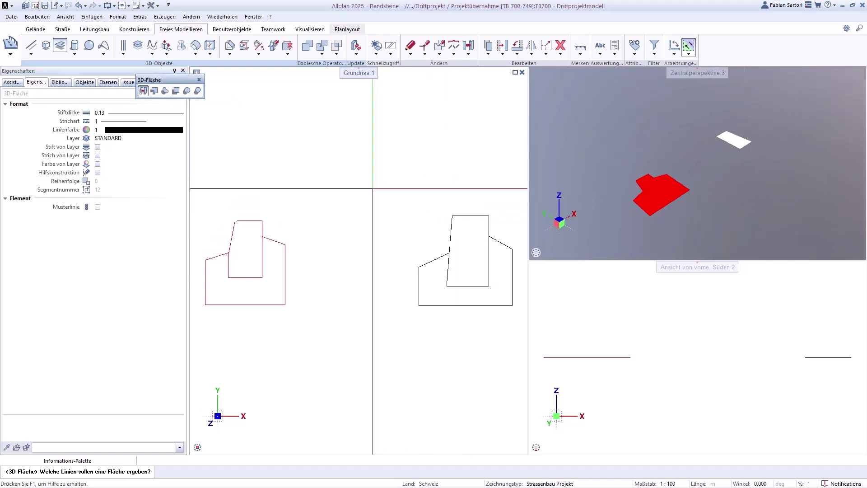
{"action": "key", "text": "Escape"}
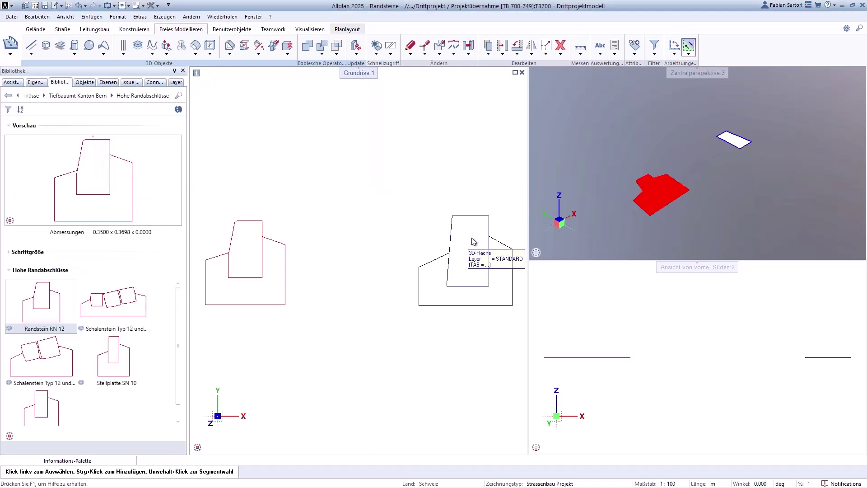
{"action": "left_click", "coordinate": [450, 239]}
{"action": "key", "text": "Escape"}
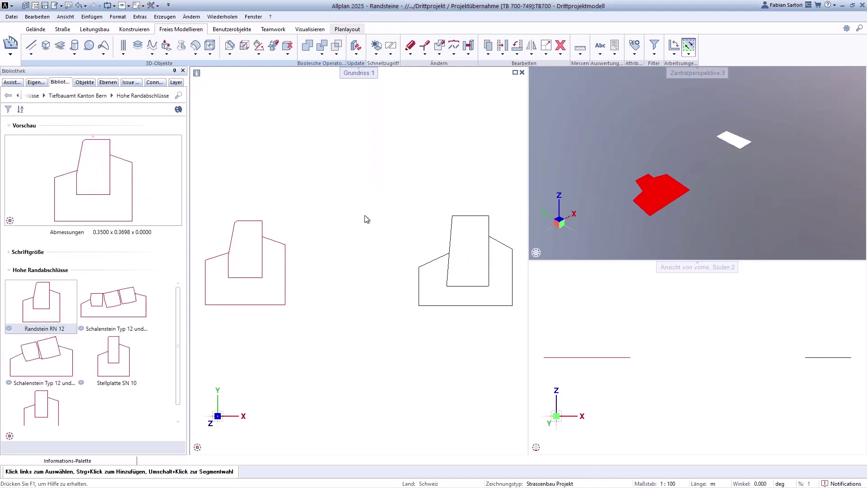
{"action": "middle_click_drag", "start_coordinate": [387, 217], "coordinate": [326, 183]}
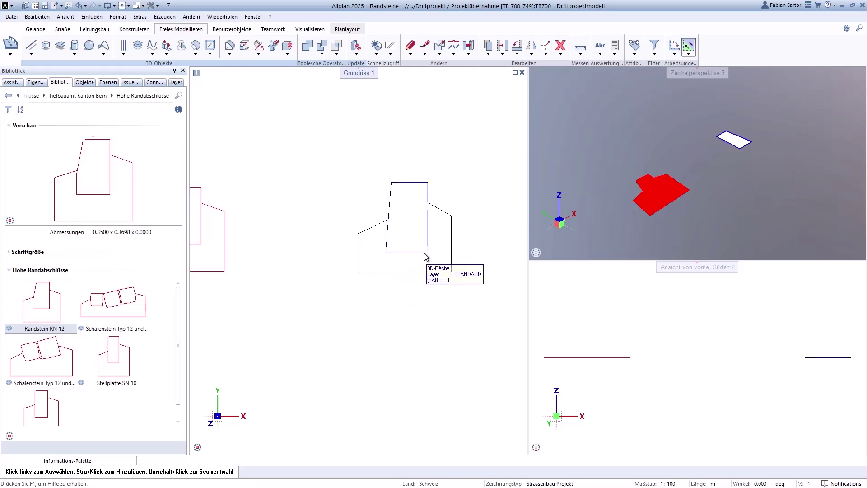
Step: Create a second 3D surface by tracing the outer curb profile's corners as a polygon
{"action": "left_click", "coordinate": [60, 46]}
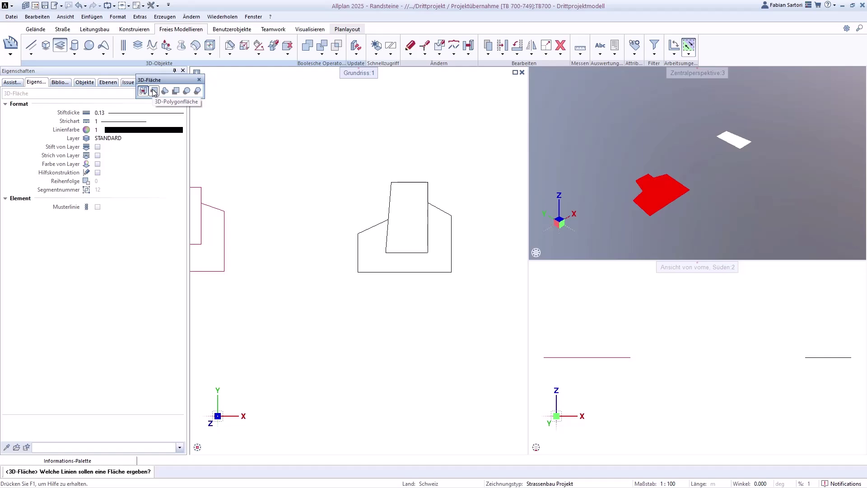
{"action": "left_click", "coordinate": [154, 90]}
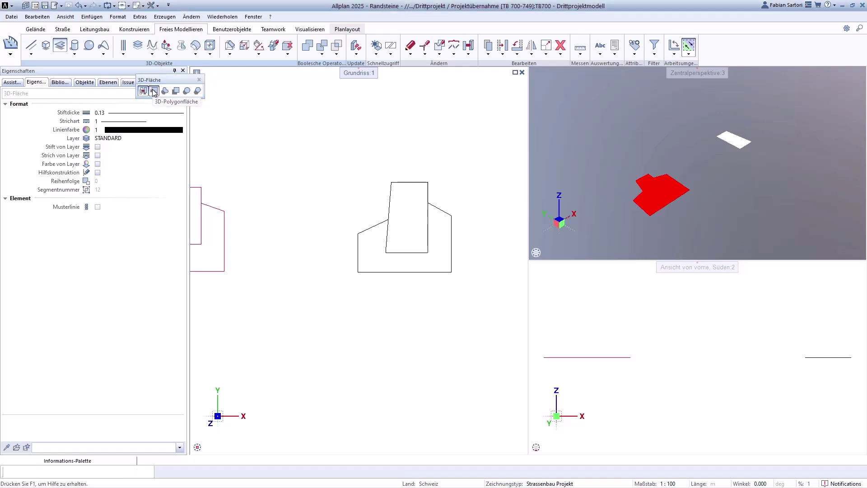
{"action": "left_click", "coordinate": [389, 219]}
{"action": "left_click", "coordinate": [359, 233]}
{"action": "left_click", "coordinate": [358, 272]}
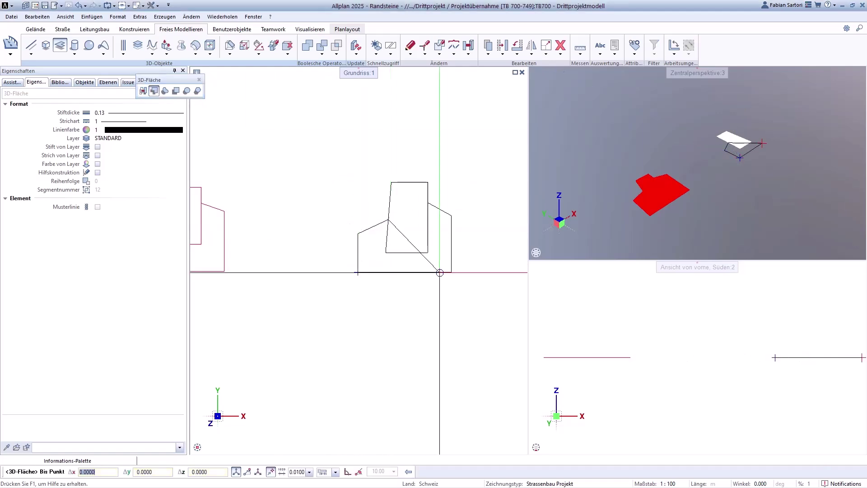
{"action": "left_click", "coordinate": [452, 273]}
{"action": "left_click", "coordinate": [451, 216]}
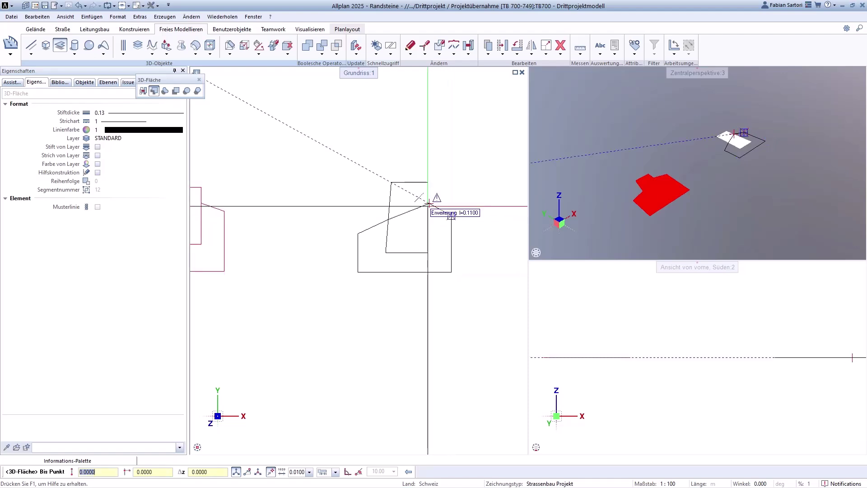
{"action": "left_click", "coordinate": [428, 203]}
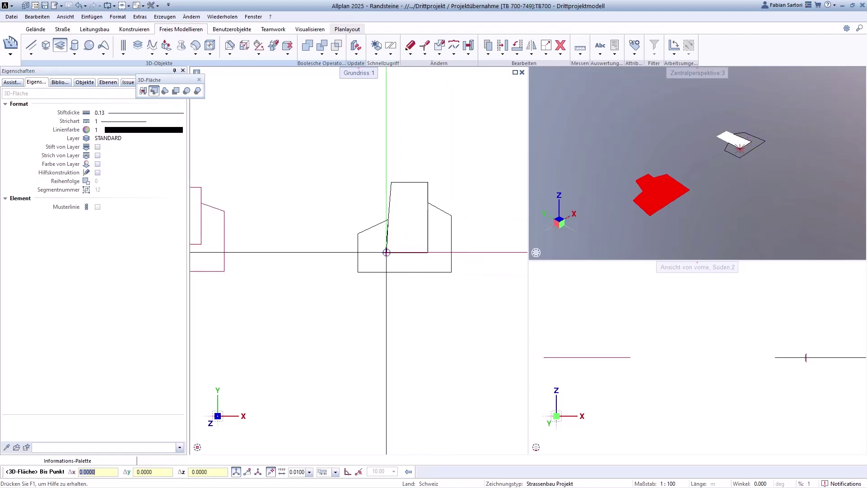
{"action": "left_click", "coordinate": [389, 220]}
{"action": "key", "text": "Escape"}
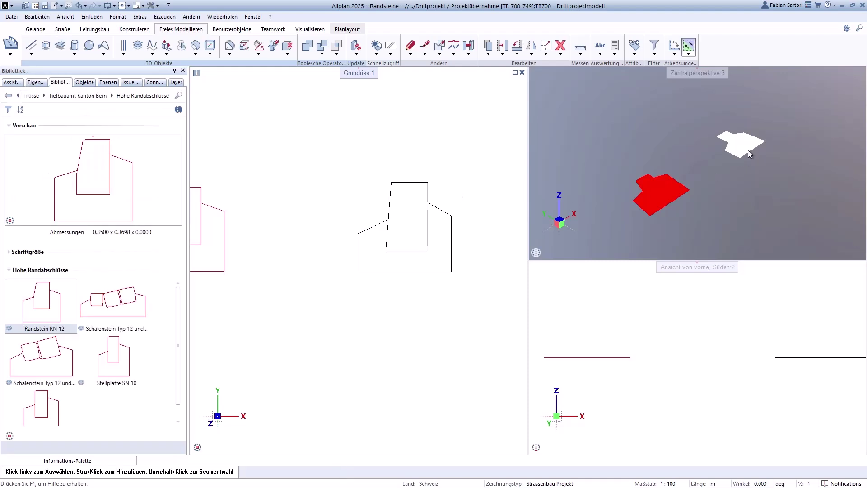
Step: Check the new curb face, then zoom out and pan to frame both sections
{"action": "left_click", "coordinate": [423, 238]}
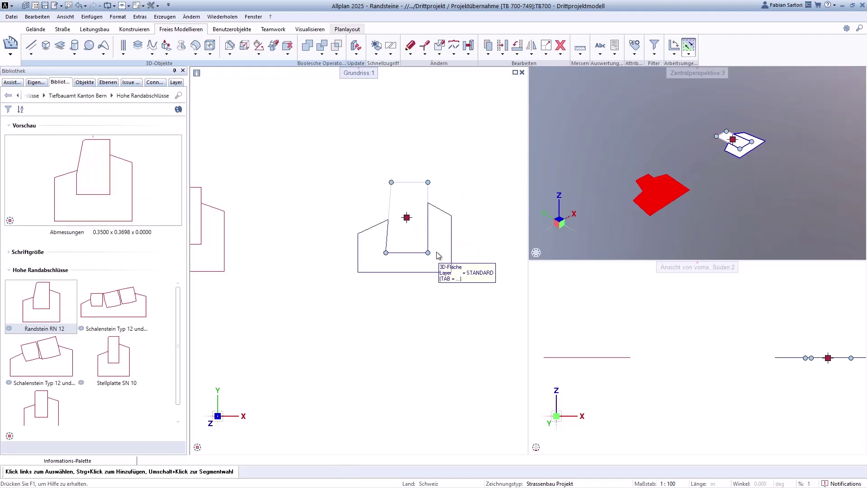
{"action": "key", "text": "Escape"}
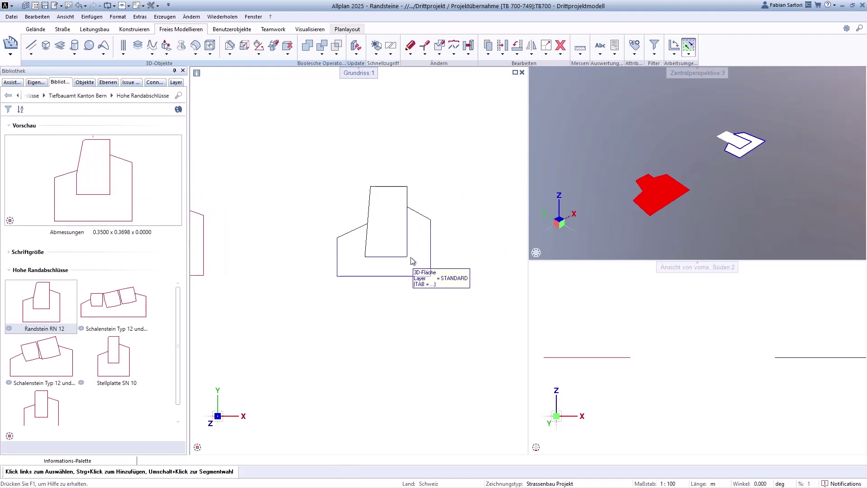
{"action": "scroll", "coordinate": [408, 258], "scroll_direction": "down", "scroll_amount": 2}
{"action": "middle_click_drag", "start_coordinate": [409, 258], "coordinate": [410, 279]}
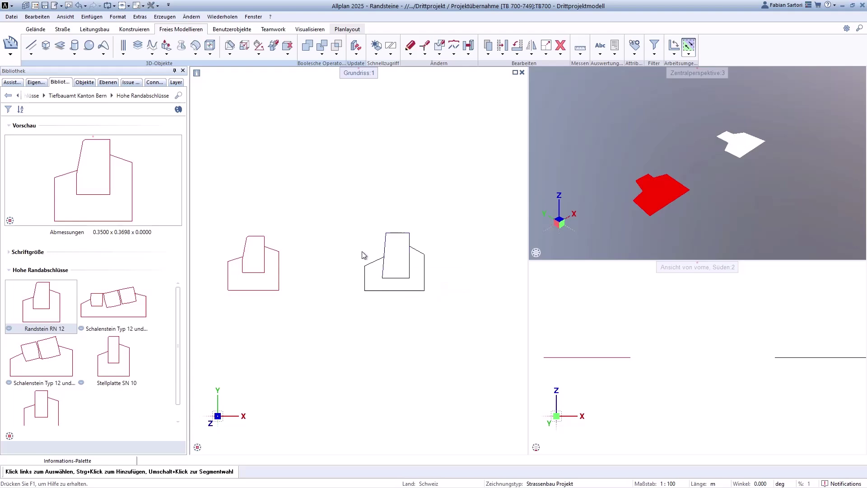
Step: Copy the left section's pen, red colour, segment and SB_ABSHL layer onto the black outline
{"action": "left_click", "coordinate": [412, 47]}
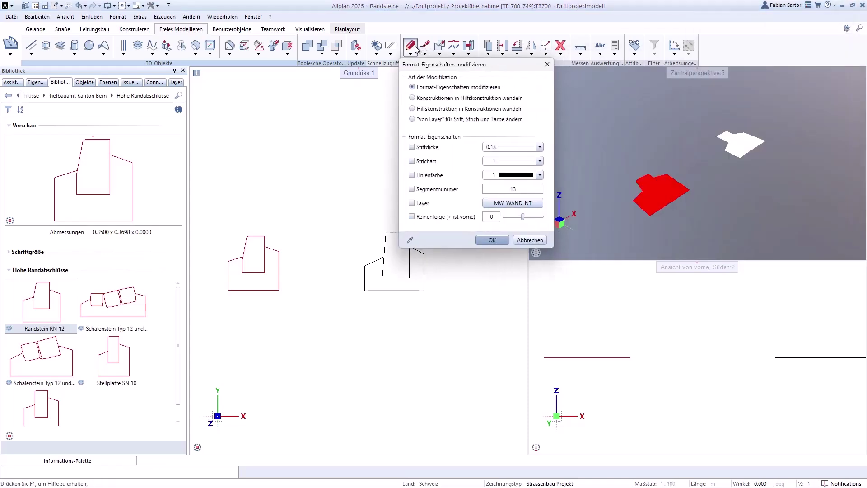
{"action": "left_click", "coordinate": [410, 240]}
{"action": "left_click", "coordinate": [258, 238]}
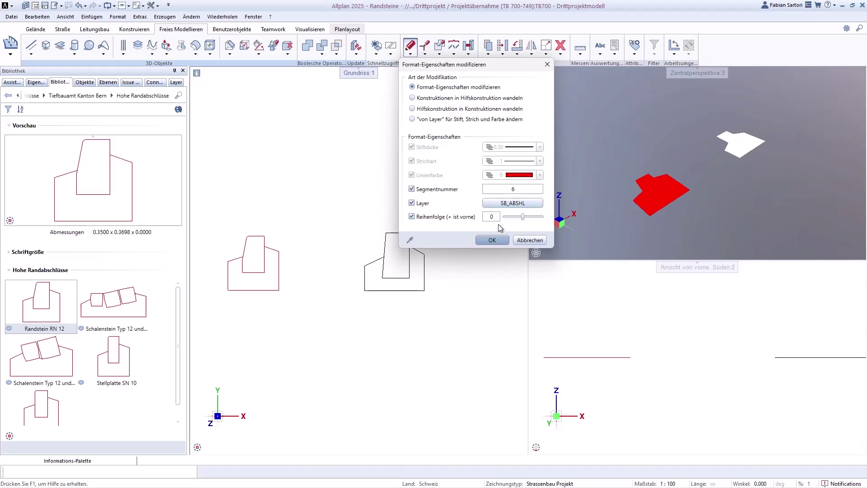
{"action": "left_click", "coordinate": [492, 240]}
{"action": "left_click_drag", "start_coordinate": [330, 204], "coordinate": [466, 310]}
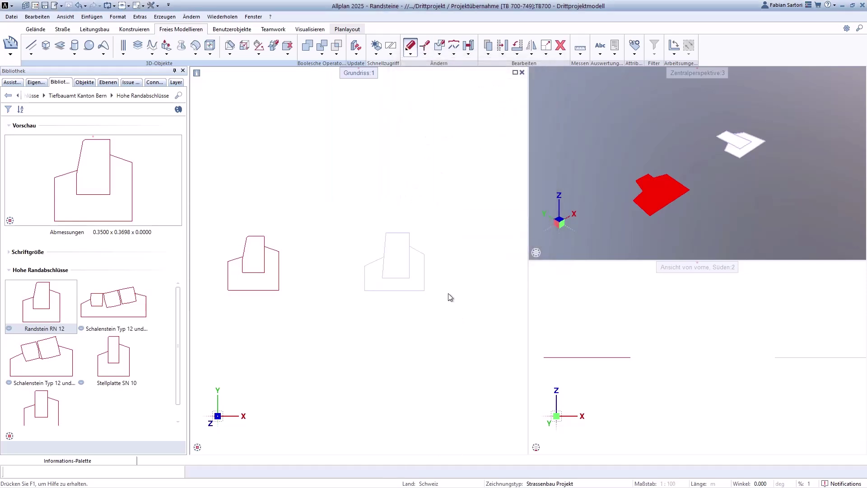
{"action": "key", "text": "Escape"}
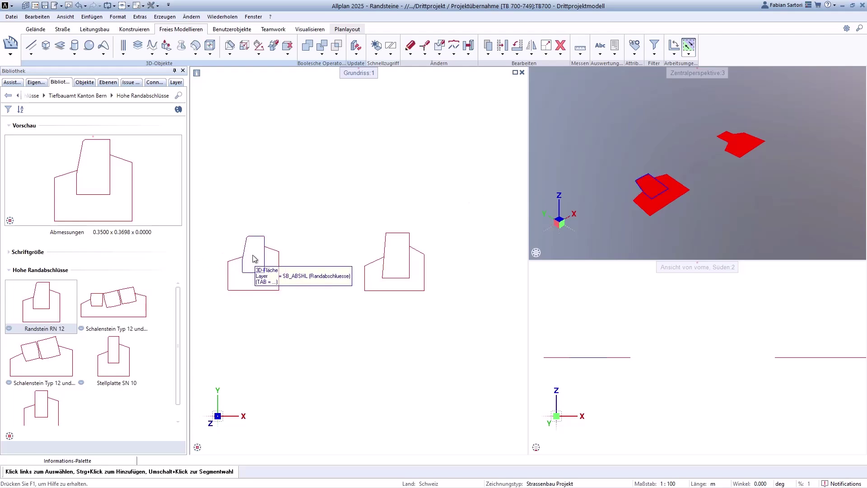
Step: Transfer the Randstein RN 12 stone attributes from the left section to the new stone
{"action": "left_click", "coordinate": [633, 55]}
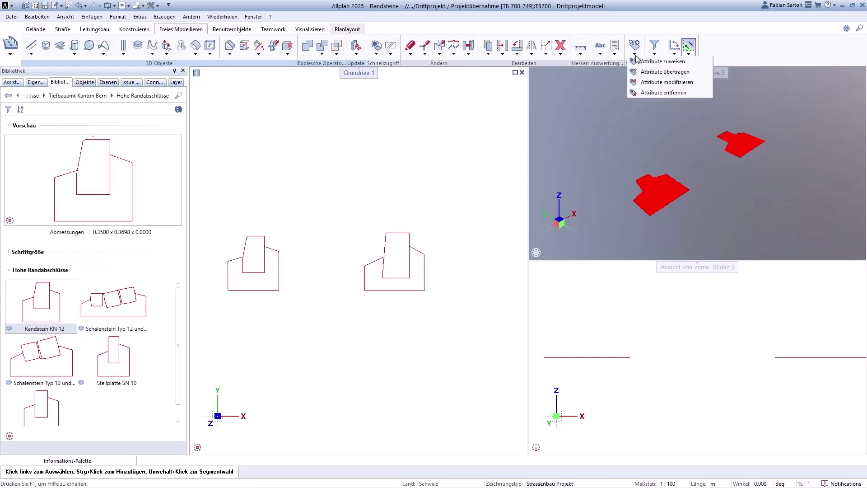
{"action": "left_click", "coordinate": [665, 71]}
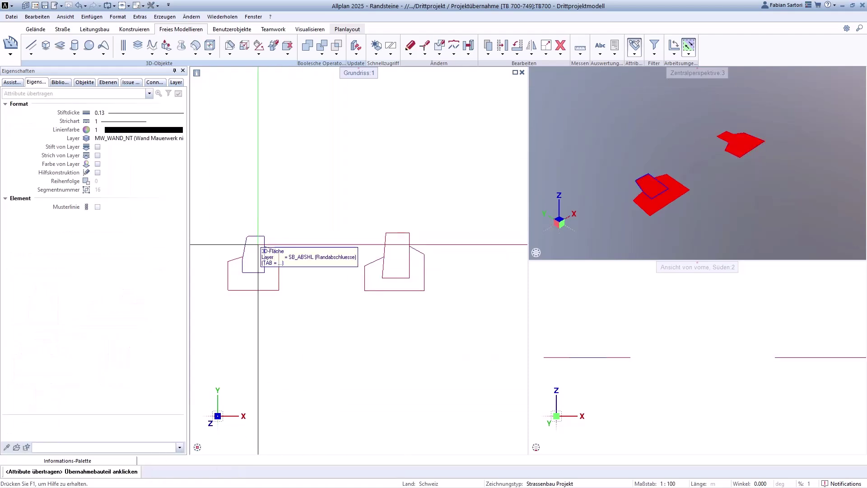
{"action": "key", "text": "Escape"}
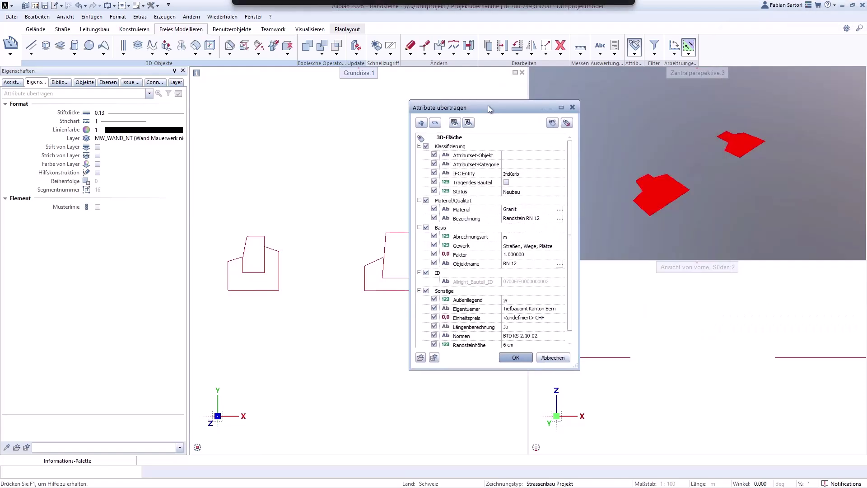
{"action": "left_click_drag", "start_coordinate": [488, 105], "coordinate": [522, 109]}
{"action": "scroll", "coordinate": [540, 253], "scroll_direction": "down", "scroll_amount": 1}
{"action": "scroll", "coordinate": [551, 321], "scroll_direction": "up", "scroll_amount": 1}
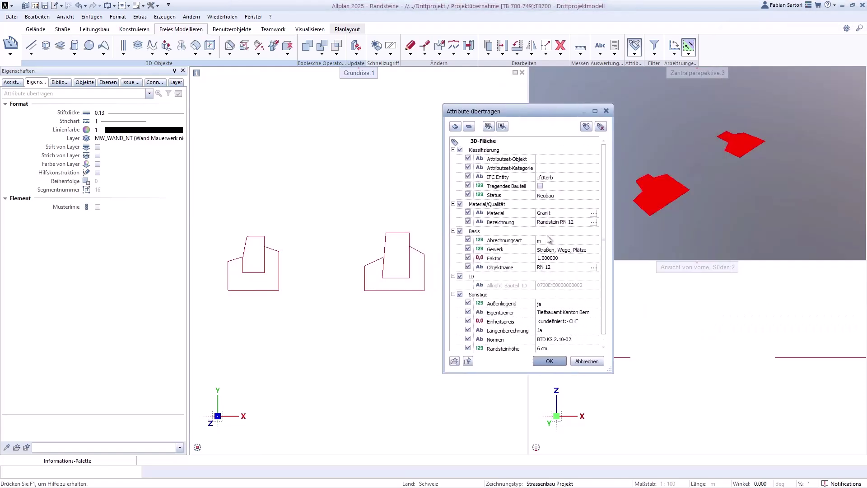
{"action": "scroll", "coordinate": [555, 263], "scroll_direction": "down", "scroll_amount": 1}
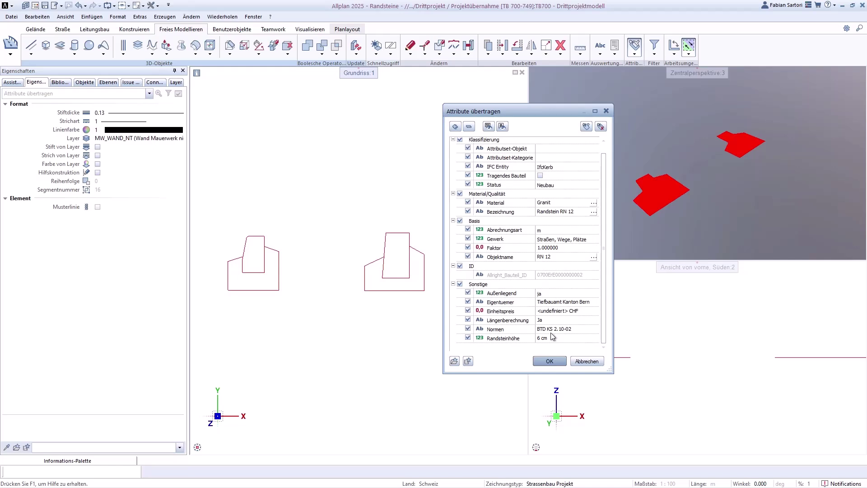
{"action": "left_click", "coordinate": [549, 361]}
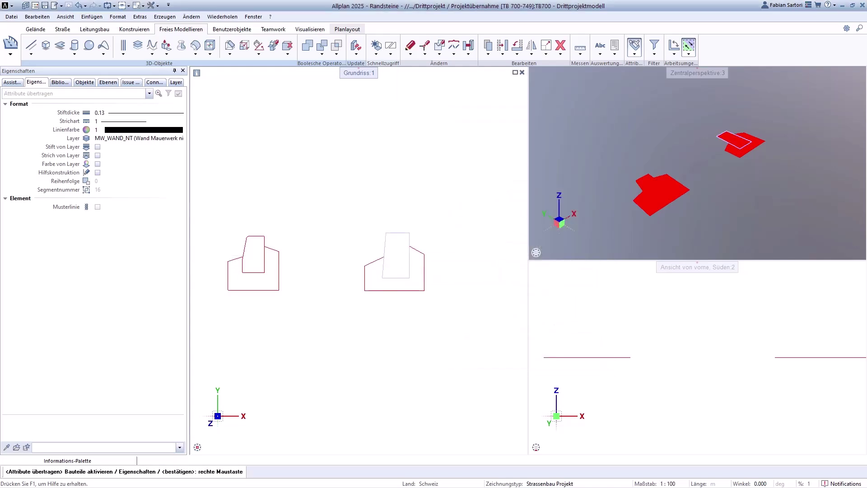
{"action": "right_click", "coordinate": [618, 93]}
{"action": "left_click", "coordinate": [638, 86]}
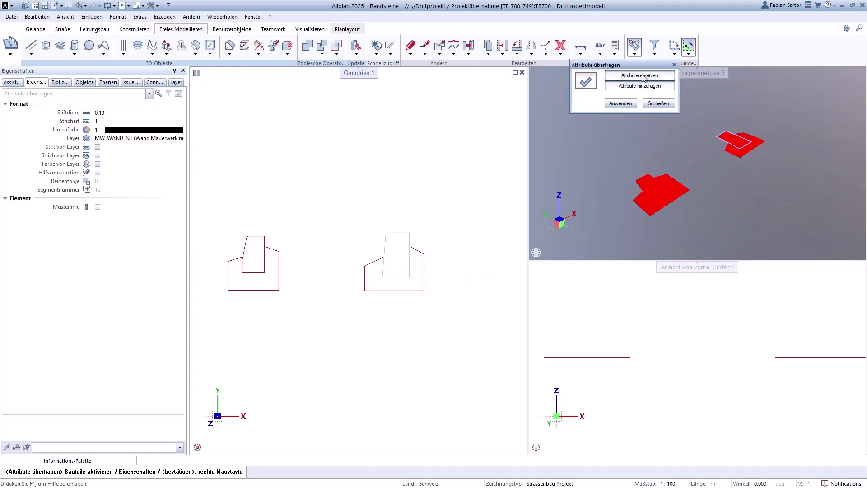
{"action": "left_click", "coordinate": [619, 104]}
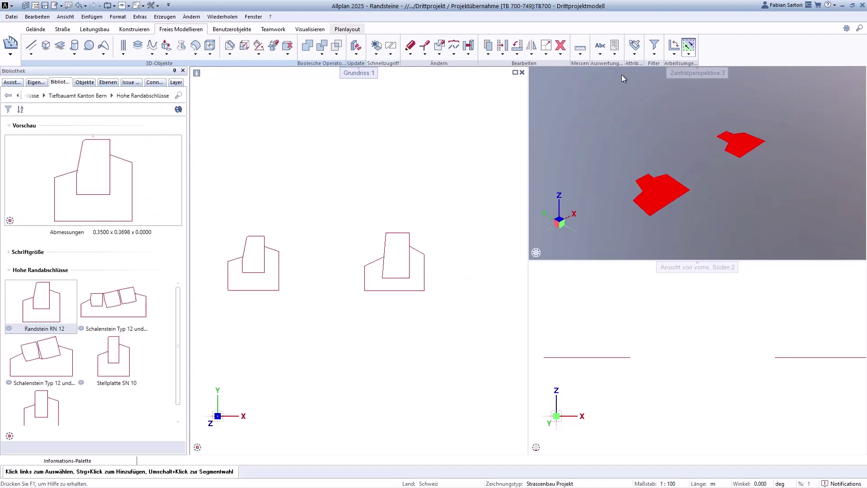
Step: Replace the new mortar bed's attributes with those of the left Mörtelbett
{"action": "left_click", "coordinate": [634, 46]}
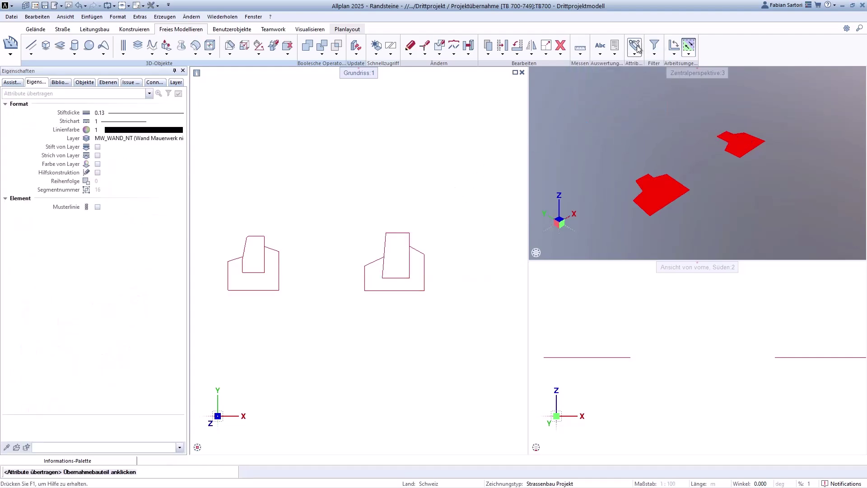
{"action": "left_click", "coordinate": [267, 282]}
{"action": "scroll", "coordinate": [572, 233], "scroll_direction": "down", "scroll_amount": 1}
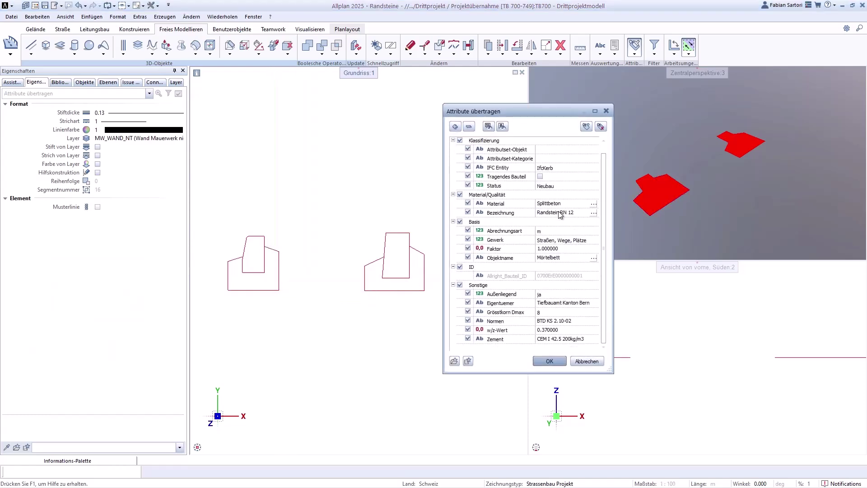
{"action": "left_click", "coordinate": [550, 361]}
{"action": "left_click", "coordinate": [640, 75]}
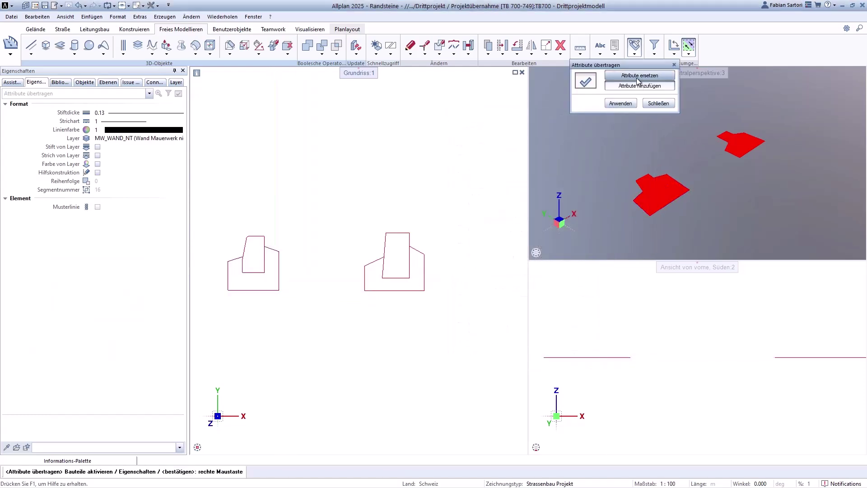
{"action": "left_click", "coordinate": [418, 287]}
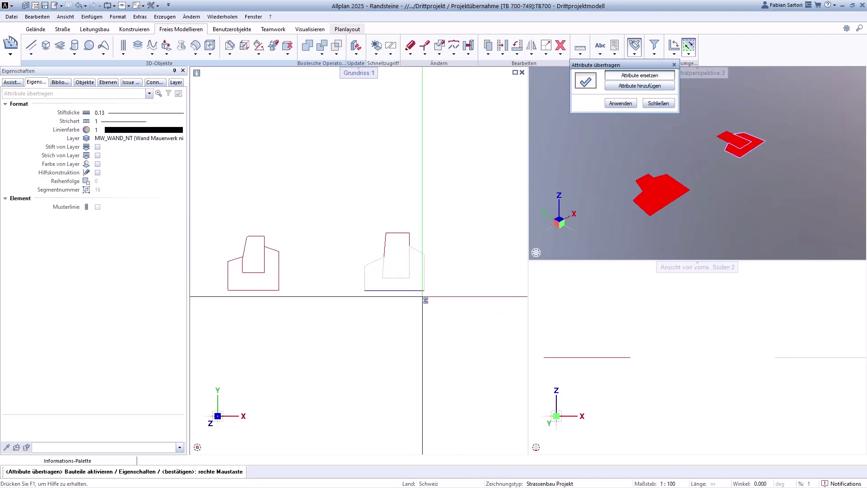
{"action": "left_click", "coordinate": [621, 103]}
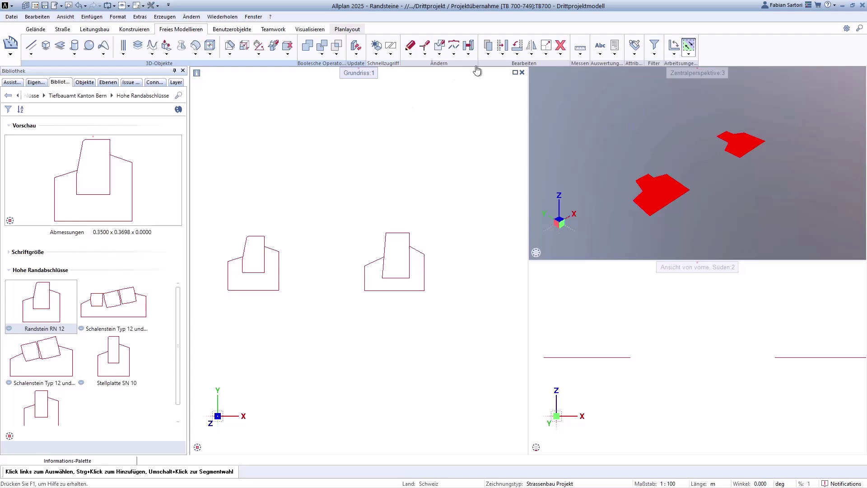
{"action": "left_click", "coordinate": [632, 56]}
Step: Open Attribute modifizieren on the new curb stone and enlarge the dialog
{"action": "left_click", "coordinate": [653, 80]}
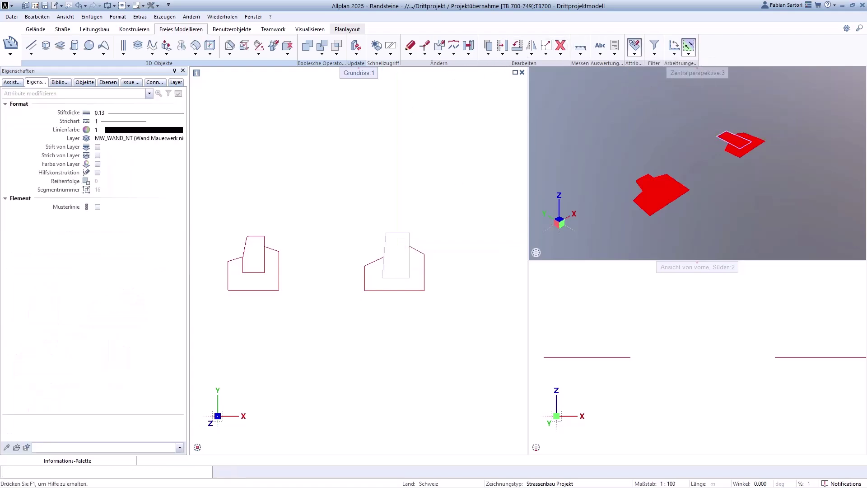
{"action": "left_click", "coordinate": [403, 245]}
{"action": "left_click_drag", "start_coordinate": [513, 111], "coordinate": [511, 66]}
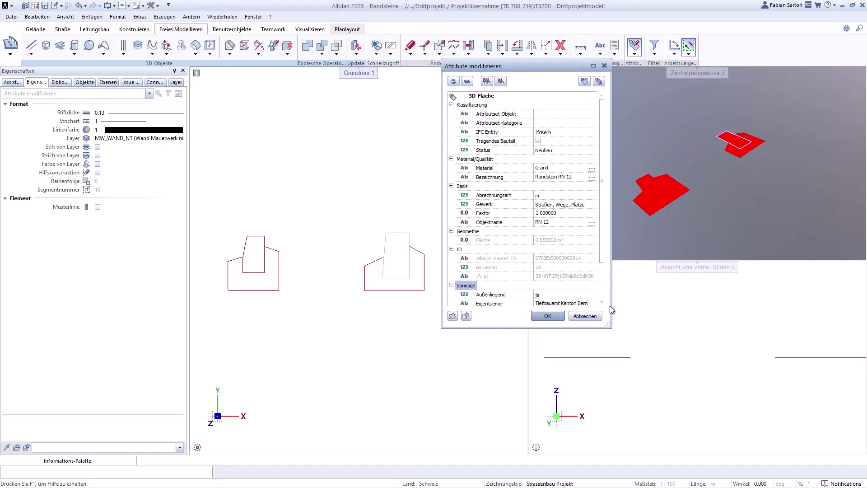
{"action": "left_click_drag", "start_coordinate": [614, 331], "coordinate": [682, 419]}
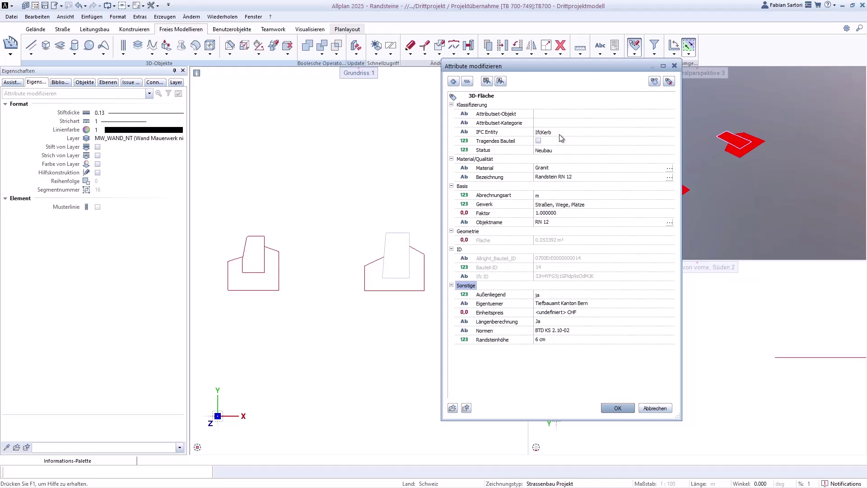
Step: Check Material Granit, Bezeichnung Randstein RN 12, Abrechnungsart m, and keep Objektname RN 12
{"action": "left_click", "coordinate": [555, 167]}
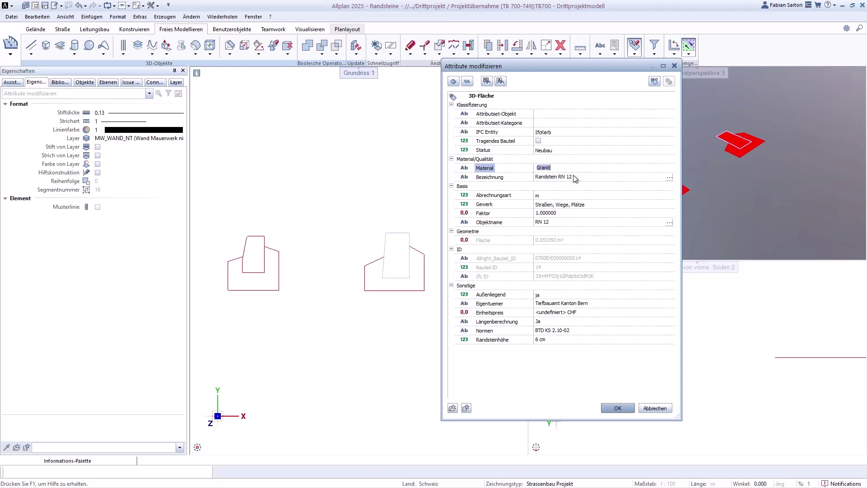
{"action": "left_click", "coordinate": [575, 177]}
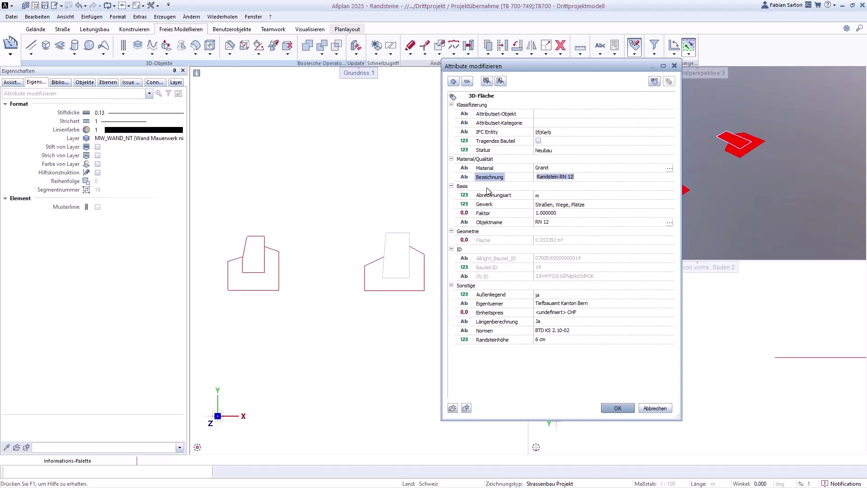
{"action": "left_click", "coordinate": [549, 195]}
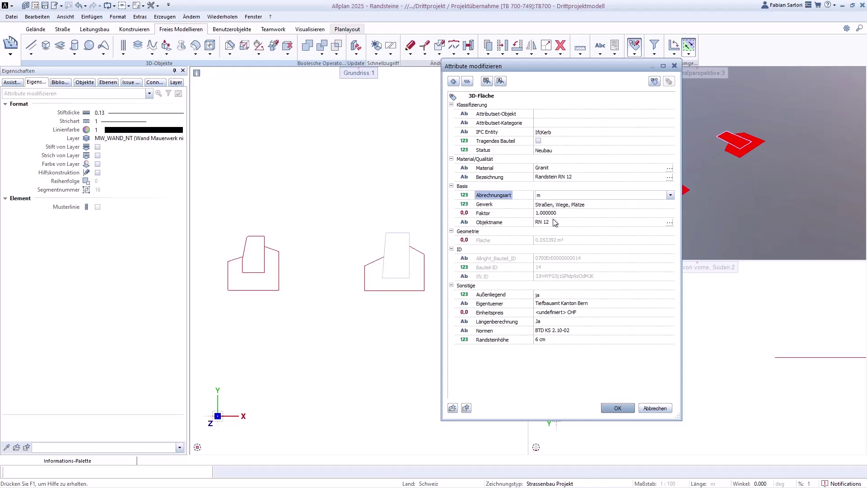
{"action": "left_click", "coordinate": [558, 222]}
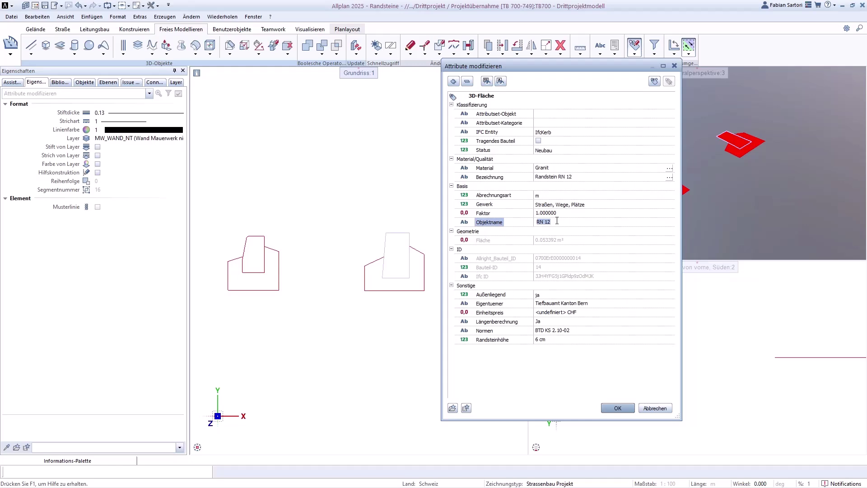
{"action": "left_click_drag", "start_coordinate": [557, 221], "coordinate": [539, 223]}
{"action": "left_click", "coordinate": [563, 222]}
{"action": "key", "text": "Return"}
Step: Set the Eigentuemer to Stadt XY and the Einheitspreis to 80 CHF
{"action": "left_click", "coordinate": [552, 304]}
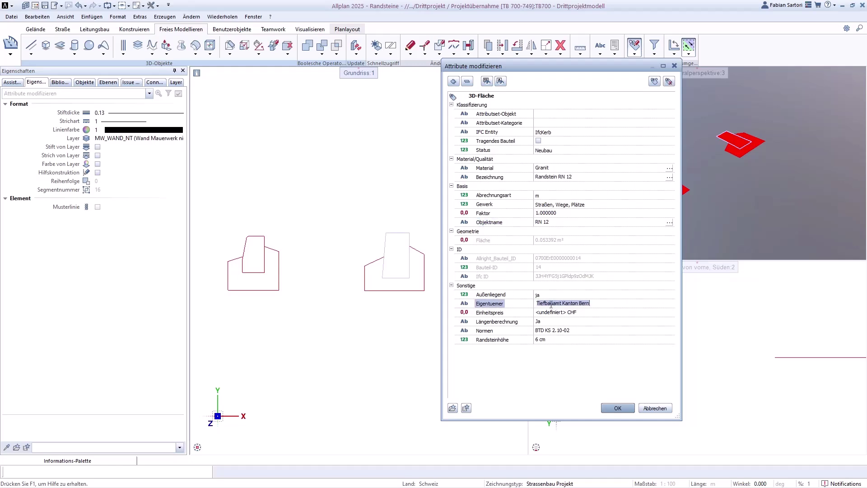
{"action": "left_click_drag", "start_coordinate": [588, 303], "coordinate": [537, 304]}
{"action": "type", "text": "Stadt XY"}
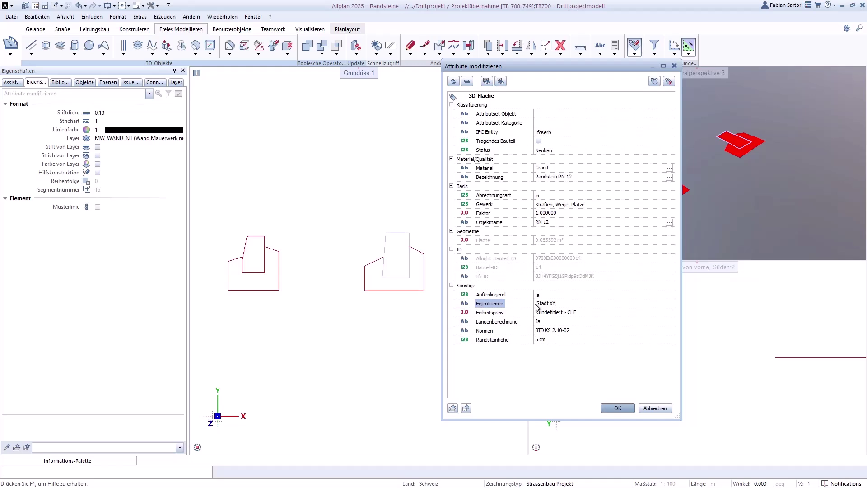
{"action": "key", "text": "Return"}
{"action": "left_click", "coordinate": [546, 314]}
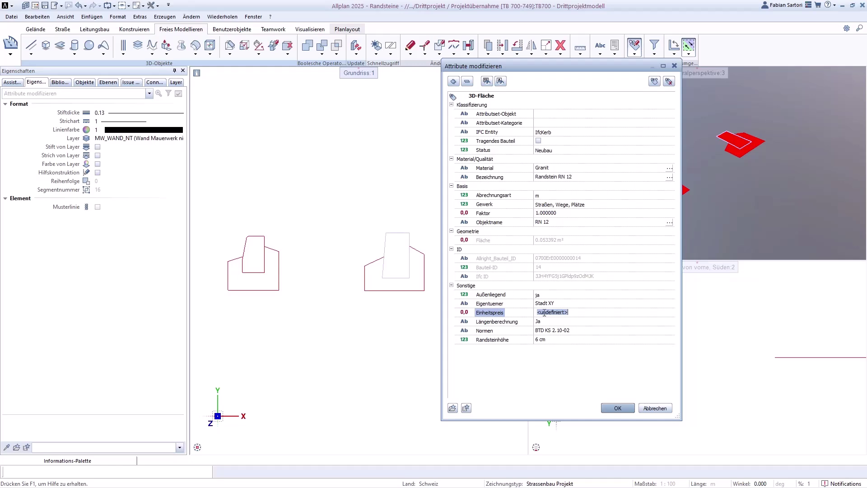
{"action": "type", "text": "80"}
{"action": "left_click", "coordinate": [548, 322]}
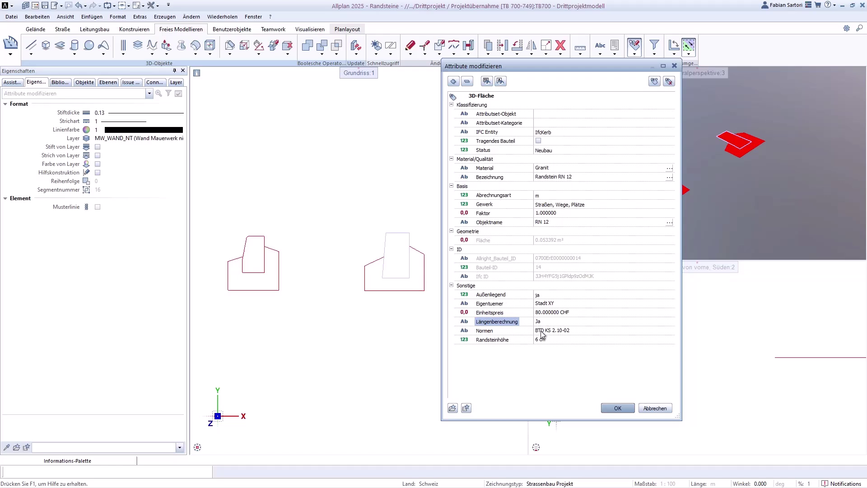
Step: Change the Randsteinhöhe to 10 cm and apply the attribute changes
{"action": "left_click", "coordinate": [575, 331]}
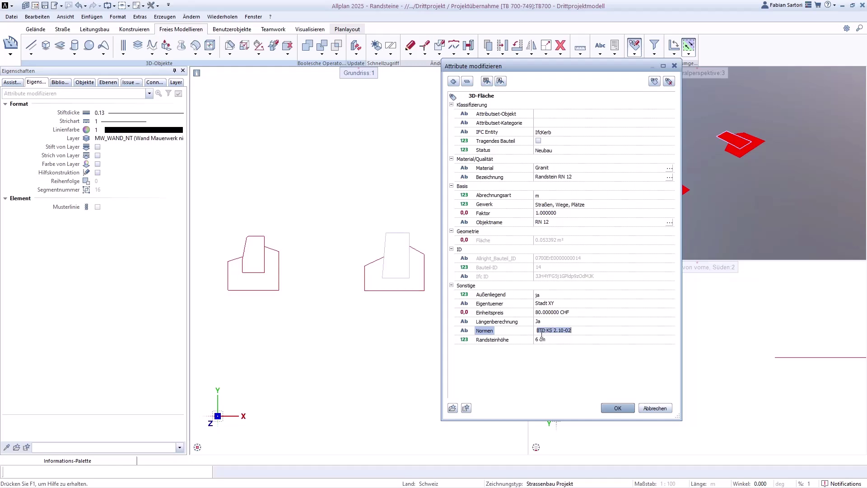
{"action": "left_click", "coordinate": [556, 321]}
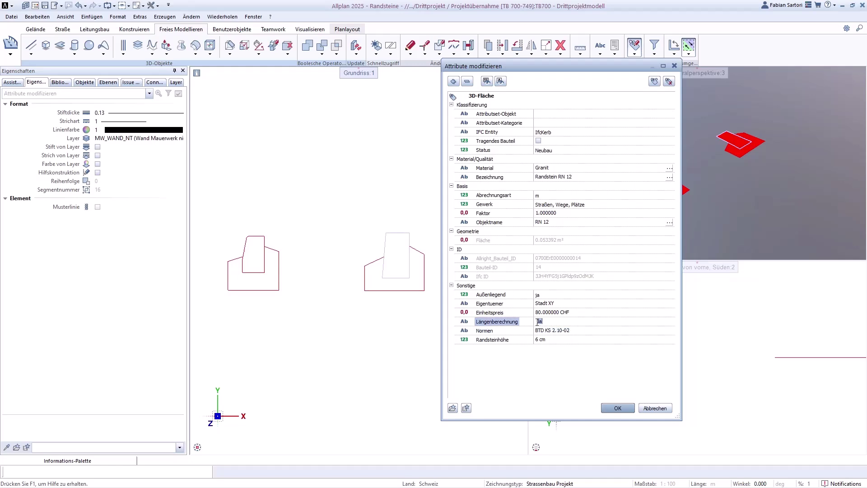
{"action": "left_click", "coordinate": [561, 331]}
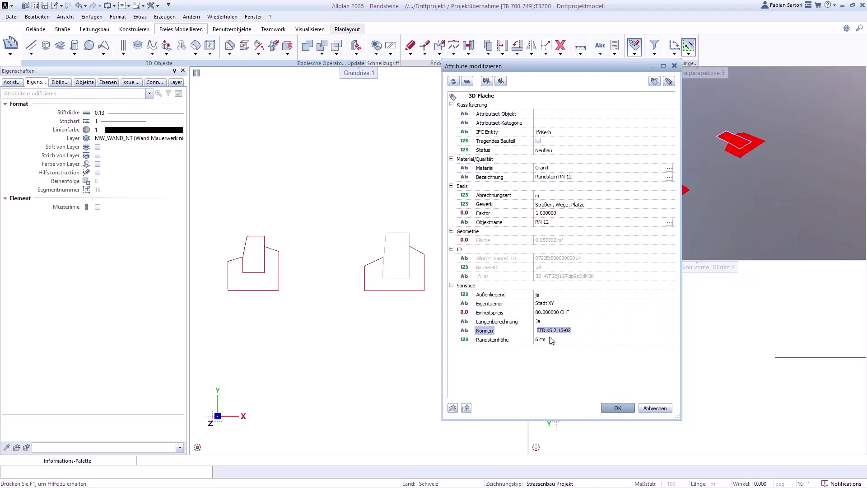
{"action": "left_click", "coordinate": [554, 342]}
{"action": "type", "text": "010"}
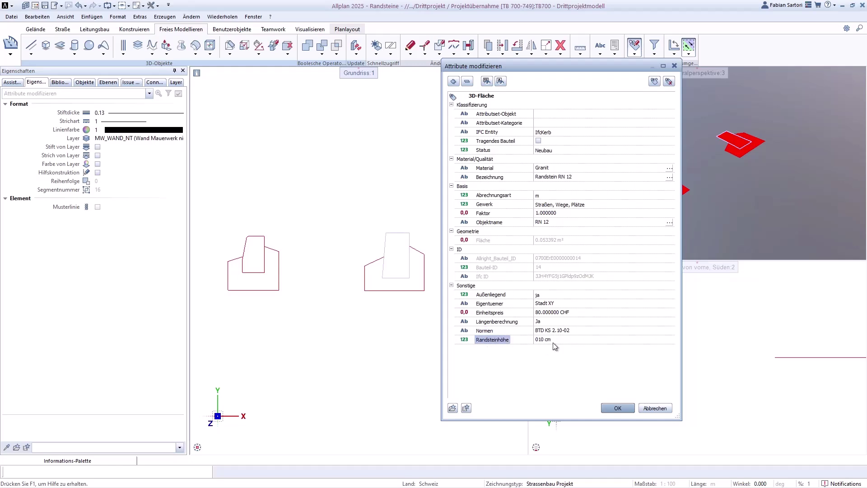
{"action": "left_click", "coordinate": [548, 342]}
{"action": "key", "text": "Return"}
{"action": "left_click", "coordinate": [622, 412]}
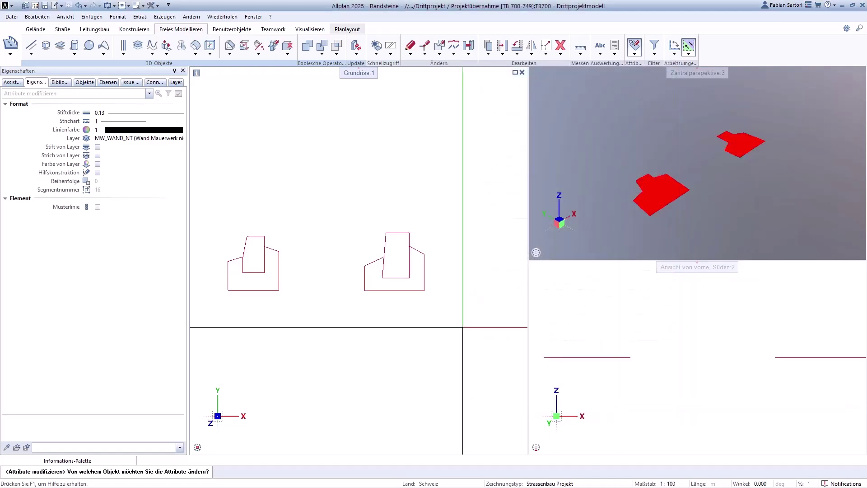
Step: Pick the second 3D surface and set its material to Beton
{"action": "left_click", "coordinate": [413, 289]}
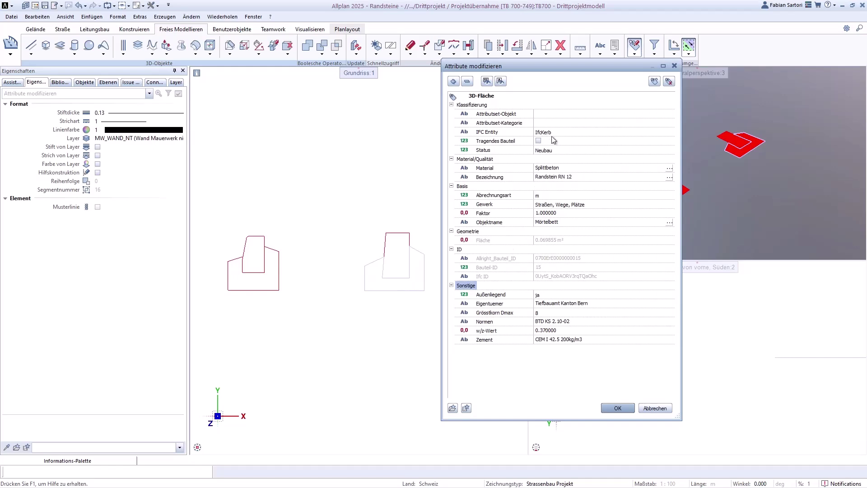
{"action": "left_click", "coordinate": [559, 176]}
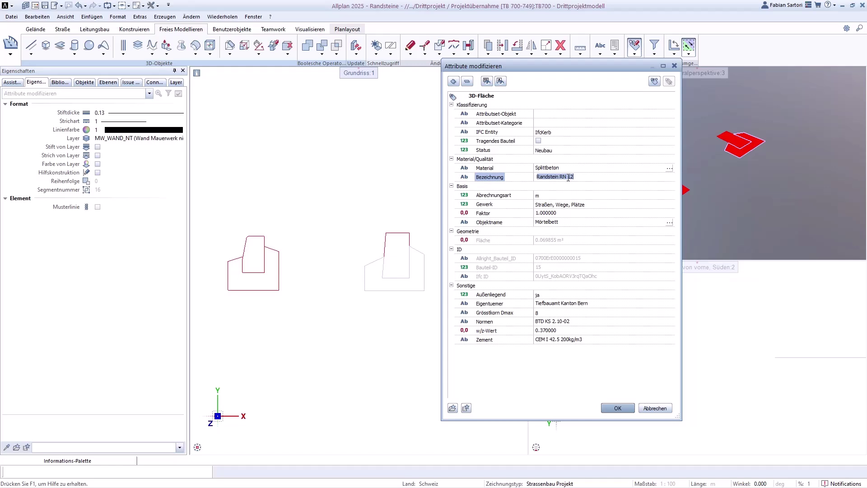
{"action": "left_click", "coordinate": [561, 168]}
{"action": "type", "text": "Beg"}
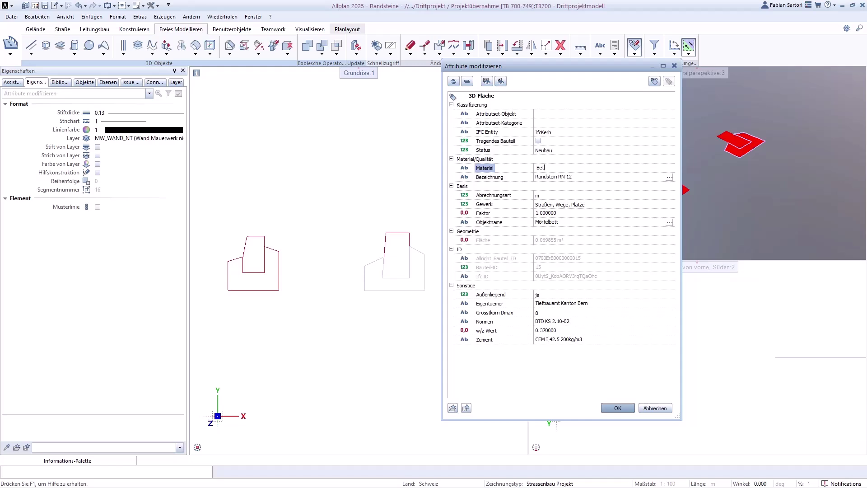
{"action": "left_click", "coordinate": [564, 222]}
Step: Set Objektname to Beton and Eigentuemer to Stadt XY, keeping Grösstkorn Dmax 8
{"action": "type", "text": "Beton"}
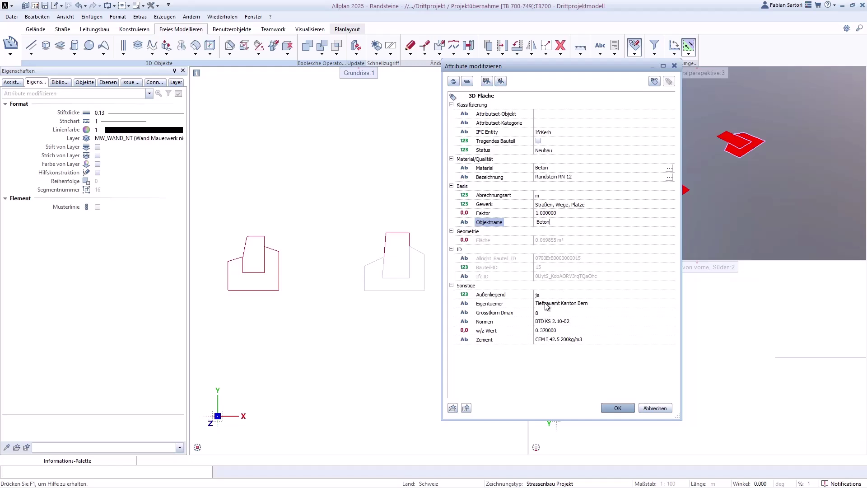
{"action": "left_click", "coordinate": [592, 303]}
{"action": "type", "text": "Stadt XY"}
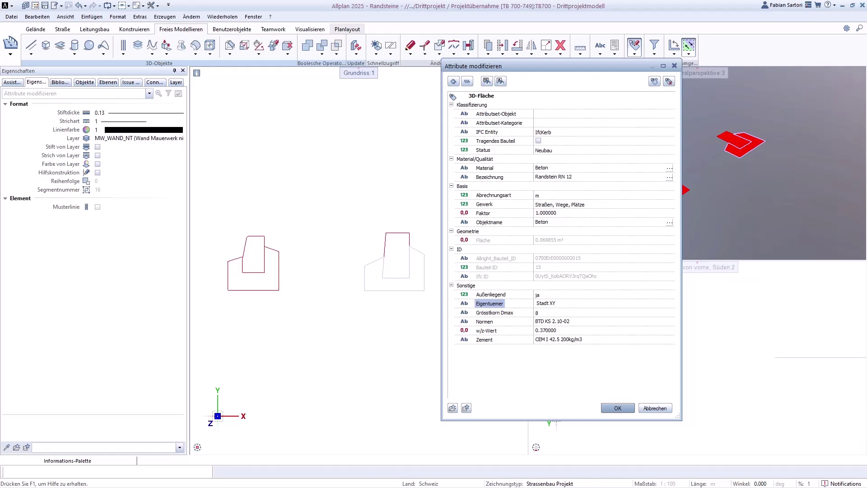
{"action": "left_click", "coordinate": [548, 313]}
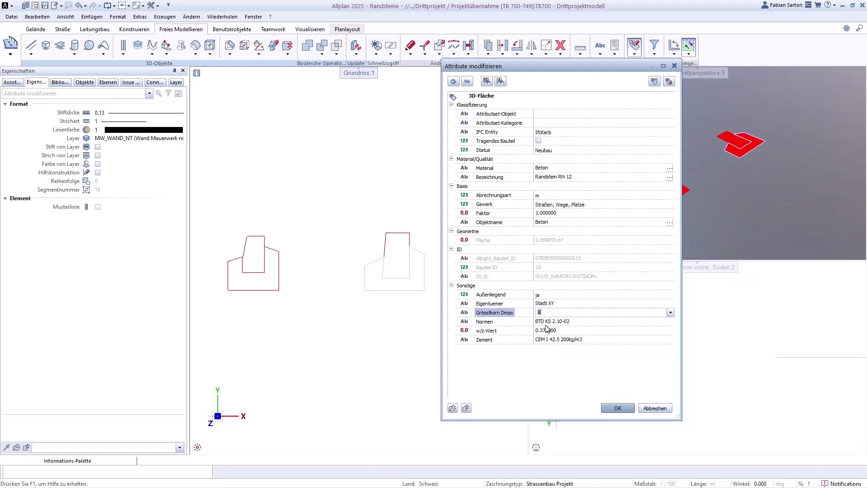
{"action": "key", "text": "Return"}
{"action": "left_click", "coordinate": [575, 341]}
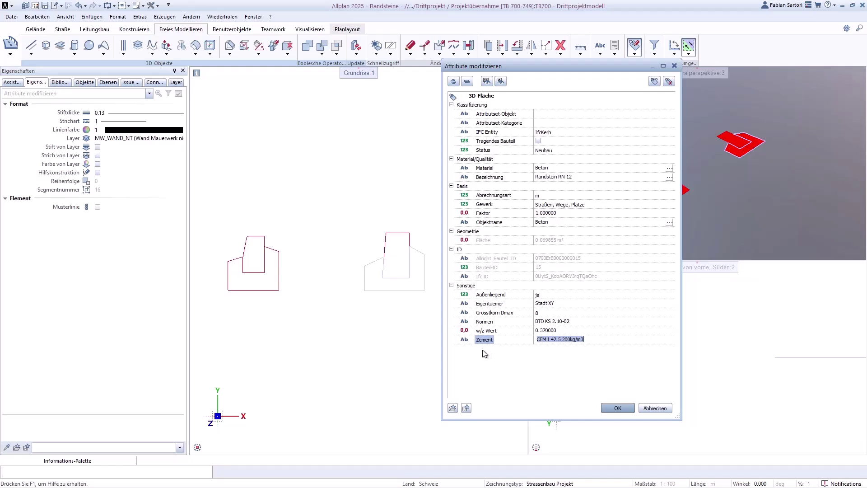
Step: Search 'Längenb' and add the Längenberechnung attribute to the Beton surface
{"action": "left_click", "coordinate": [655, 81]}
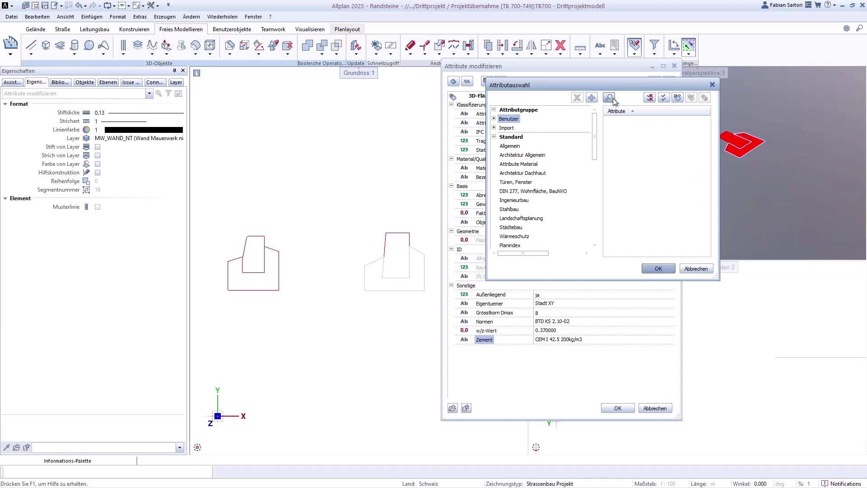
{"action": "left_click", "coordinate": [607, 95]}
{"action": "type", "text": "Längen"}
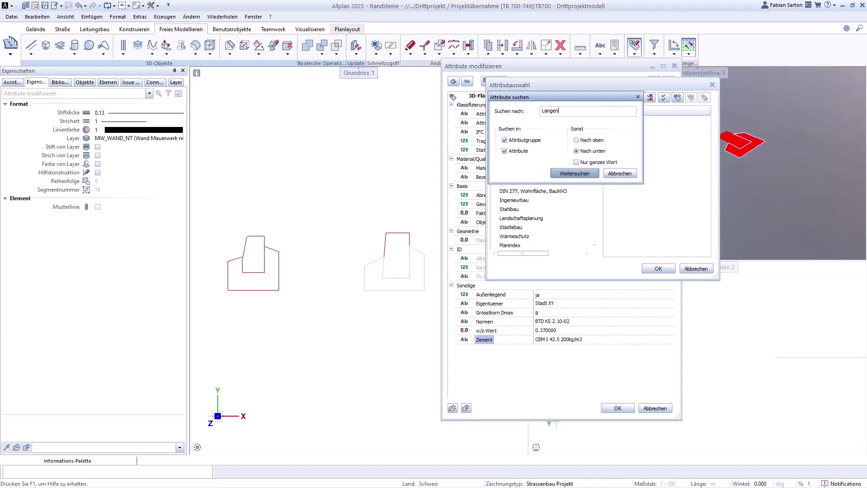
{"action": "type", "text": "b"}
{"action": "key", "text": "Return"}
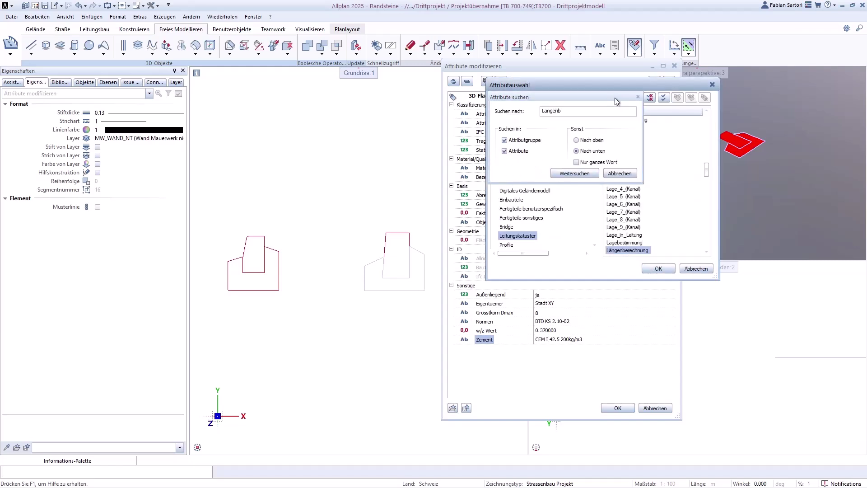
{"action": "left_click", "coordinate": [638, 97]}
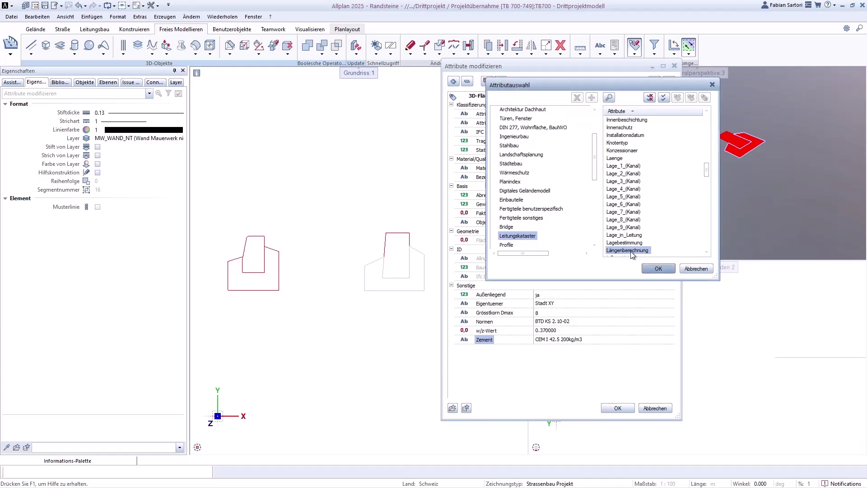
{"action": "double_click", "coordinate": [630, 252]}
Step: Set Längenberechnung to Nein, keep IFC entity IfcKerb, and apply
{"action": "left_click", "coordinate": [556, 350]}
{"action": "type", "text": "Nwein"}
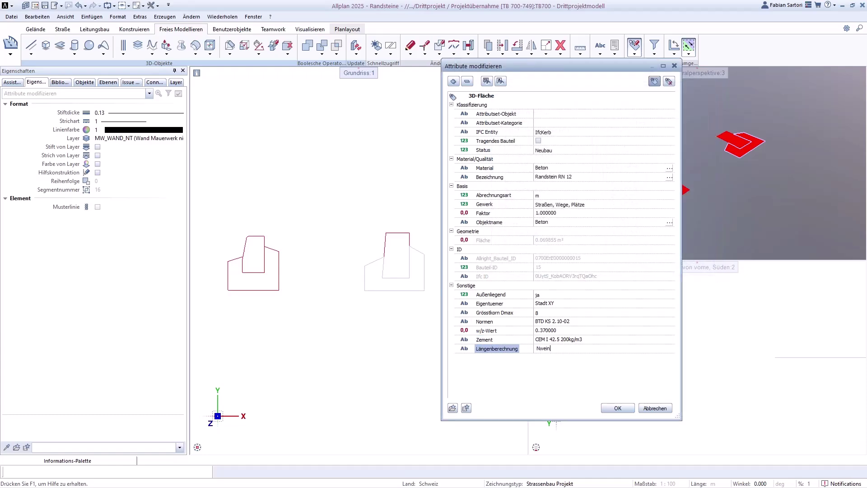
{"action": "key", "text": "Return"}
{"action": "left_click", "coordinate": [542, 350]}
{"action": "type", "text": "Ja"}
{"action": "key", "text": "Escape"}
{"action": "left_click", "coordinate": [561, 134]}
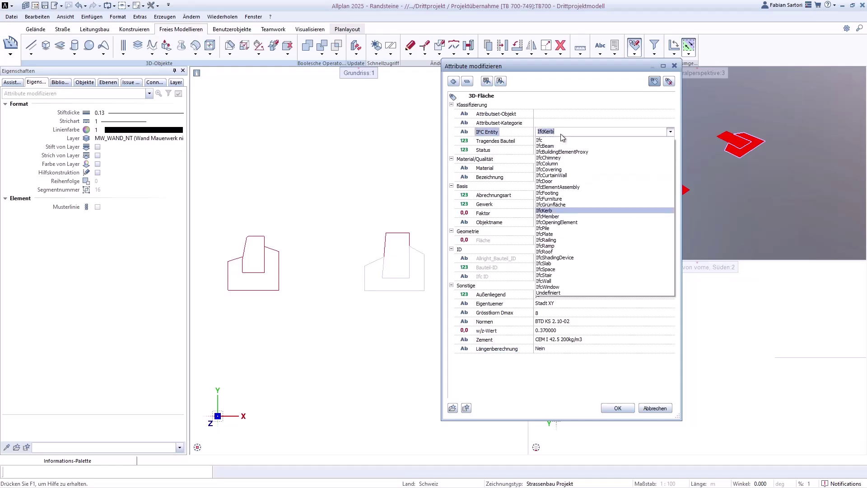
{"action": "left_click", "coordinate": [560, 133]}
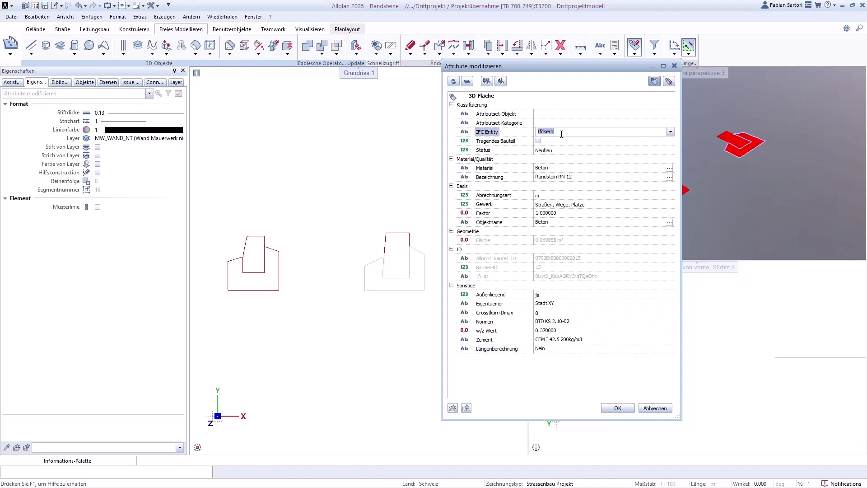
{"action": "left_click", "coordinate": [618, 408]}
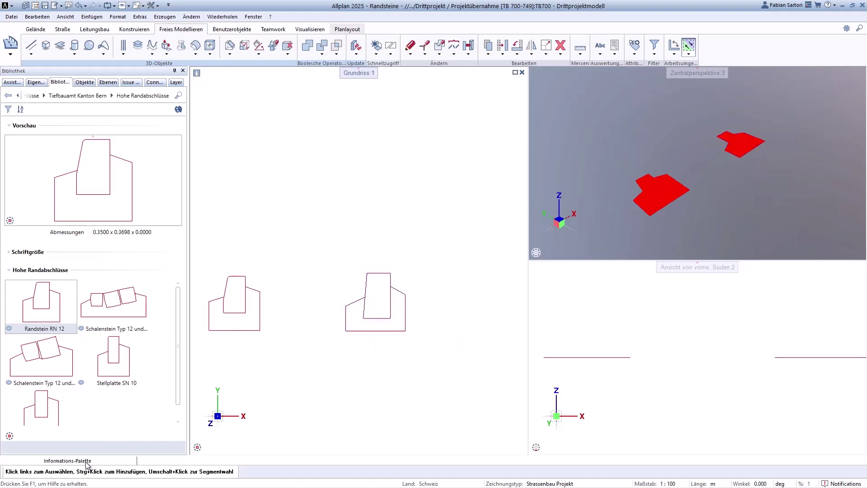
Step: Select the right curb surfaces, pin the Informations-Palette open, and collapse the library
{"action": "left_click_drag", "start_coordinate": [430, 362], "coordinate": [364, 283]}
{"action": "left_click", "coordinate": [68, 462]}
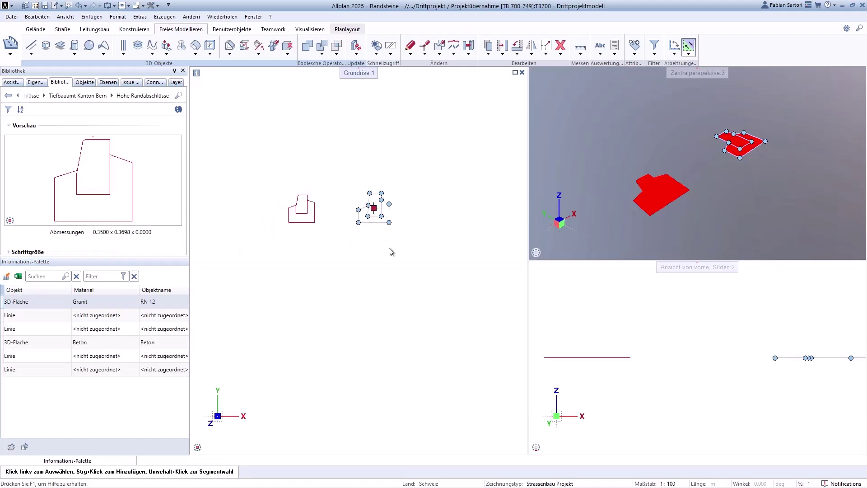
{"action": "left_click", "coordinate": [125, 460]}
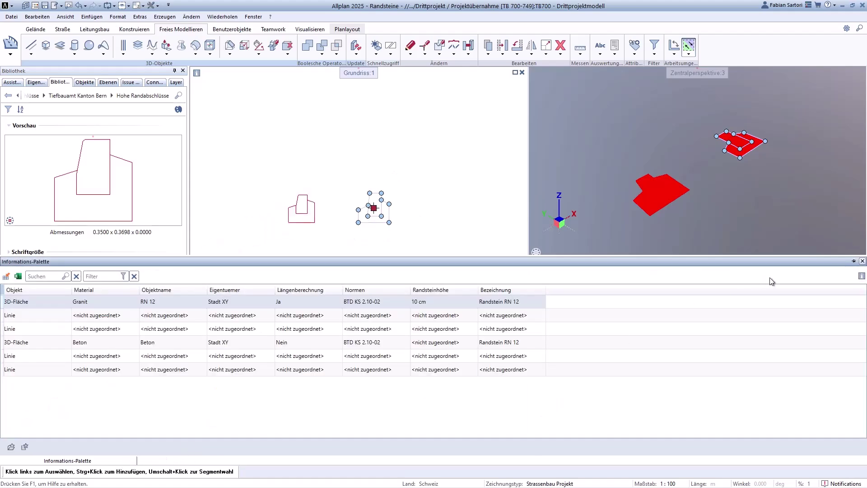
{"action": "left_click", "coordinate": [854, 261]}
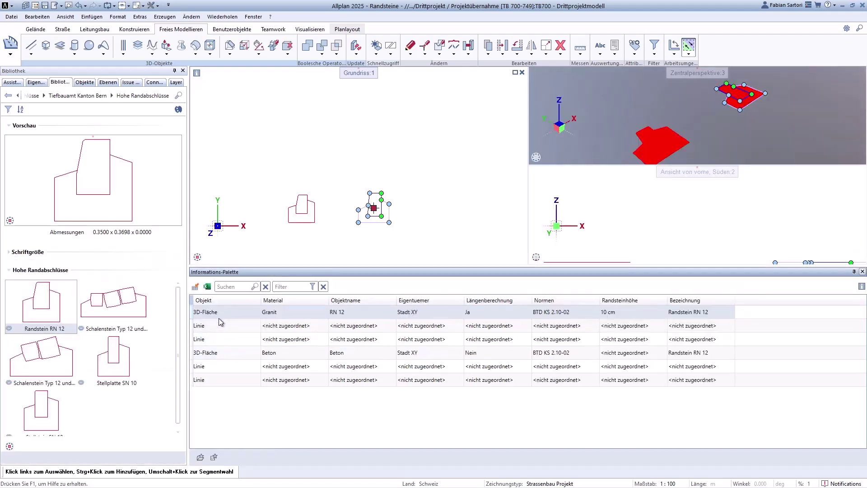
{"action": "left_click", "coordinate": [174, 71]}
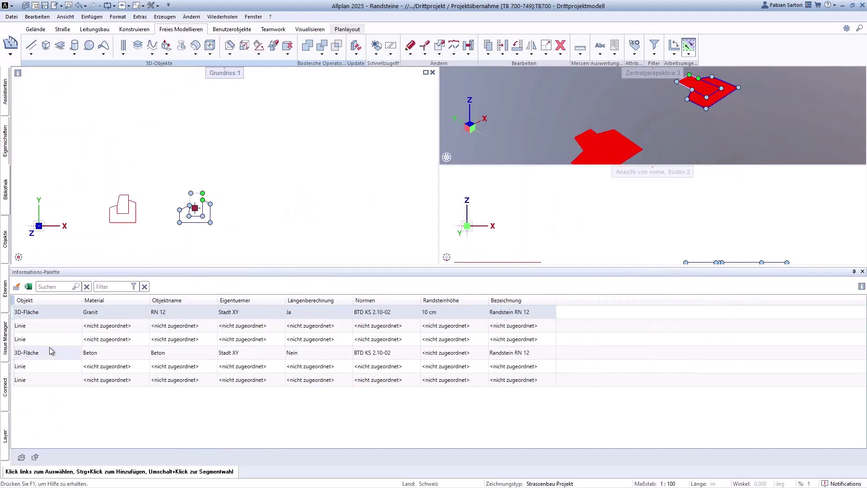
Step: Filter the information palette on the Objekt column to 3D-Fläche
{"action": "left_click", "coordinate": [111, 287]}
{"action": "left_click", "coordinate": [123, 300]}
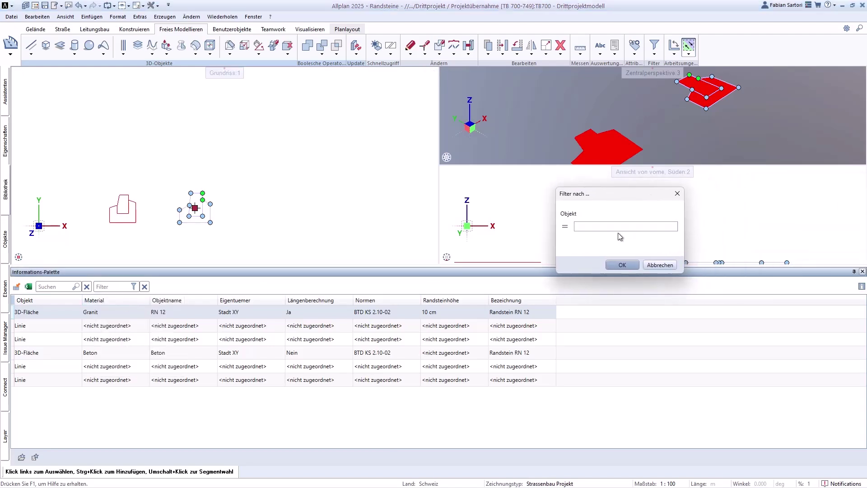
{"action": "left_click", "coordinate": [625, 244]}
{"action": "type", "text": "3D-F"}
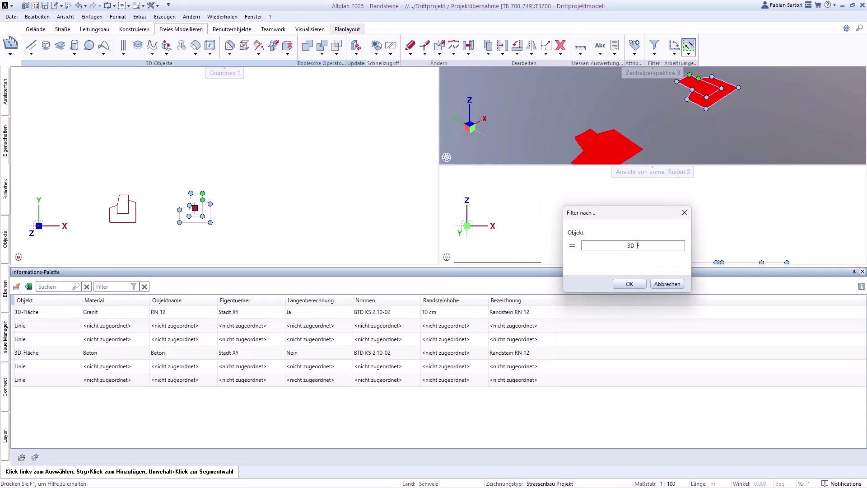
{"action": "type", "text": "lä"}
{"action": "type", "text": "che"}
{"action": "key", "text": "Return"}
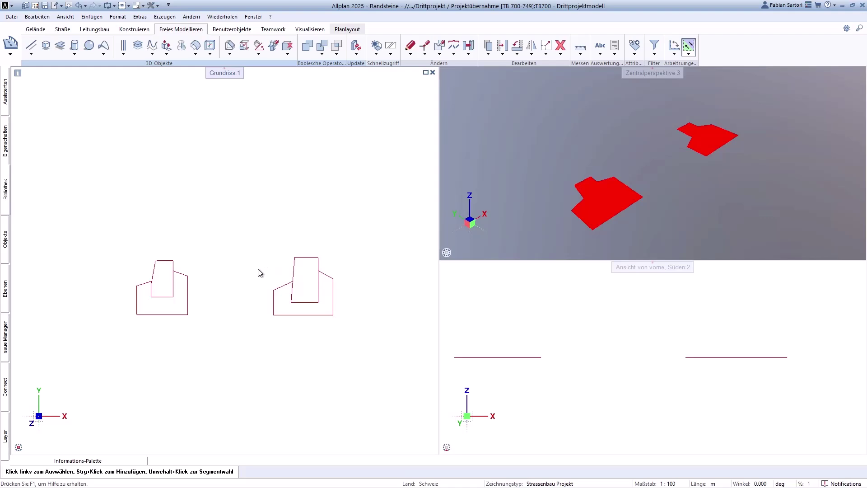
Step: Navigate the library to the Projekt › Randsteine folder
{"action": "left_click", "coordinate": [6, 189]}
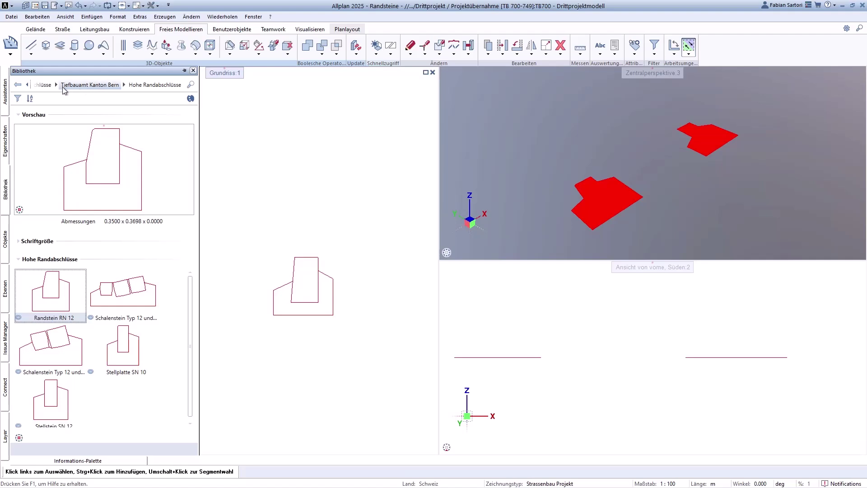
{"action": "left_click", "coordinate": [20, 86]}
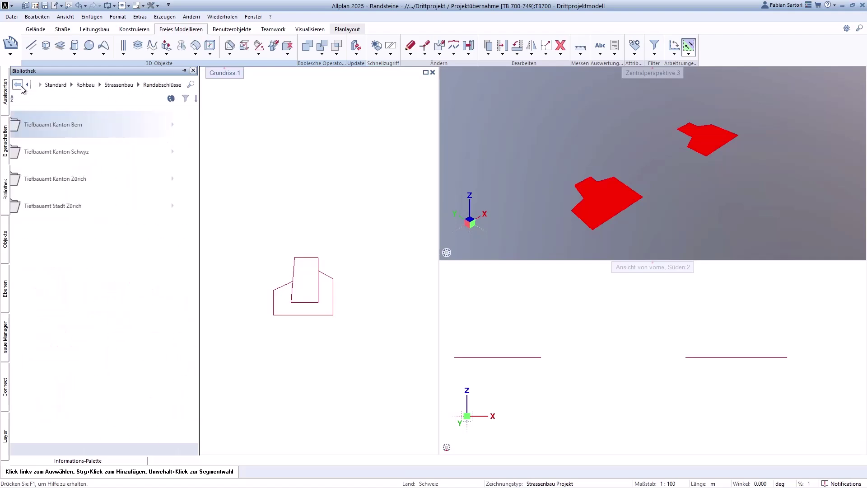
{"action": "left_click", "coordinate": [21, 86]}
{"action": "left_click", "coordinate": [37, 86]}
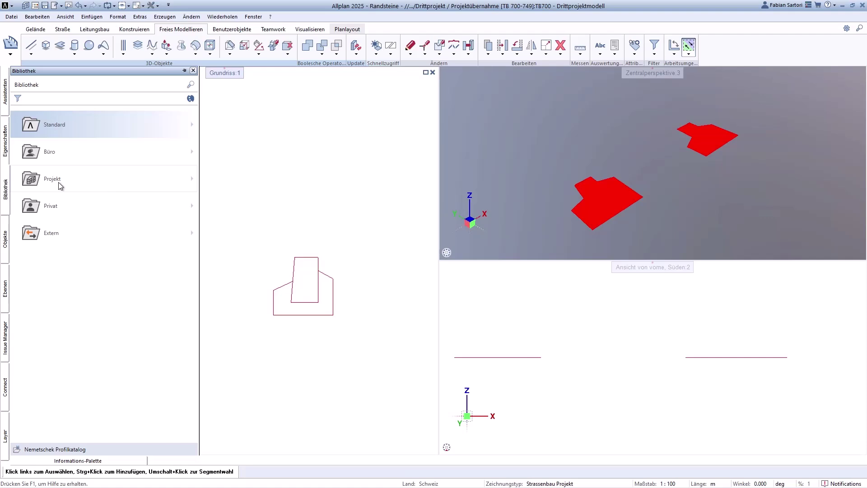
{"action": "mouse_move", "coordinate": [102, 151]}
{"action": "left_click", "coordinate": [87, 180]}
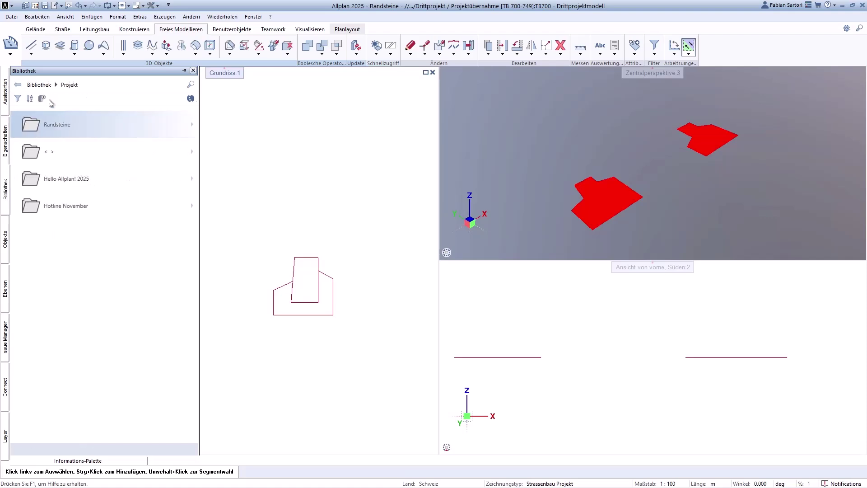
{"action": "left_click", "coordinate": [72, 132]}
Step: Create a Randabschluss group in Randsteine and start Symbol einfügen there
{"action": "right_click", "coordinate": [60, 447]}
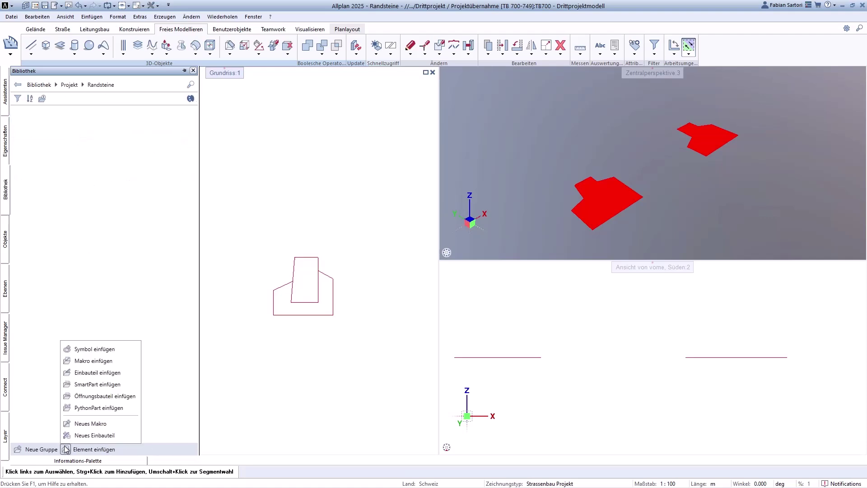
{"action": "left_click", "coordinate": [33, 449]}
{"action": "type", "text": "Randabschluss"}
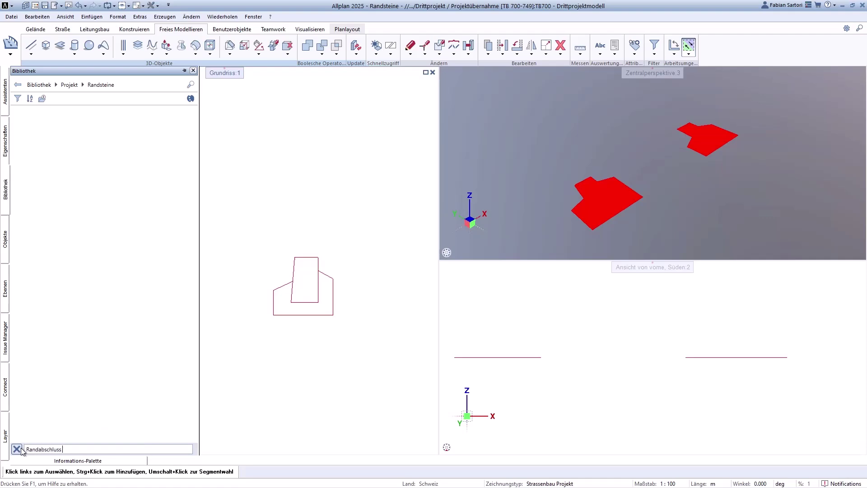
{"action": "key", "text": "Return"}
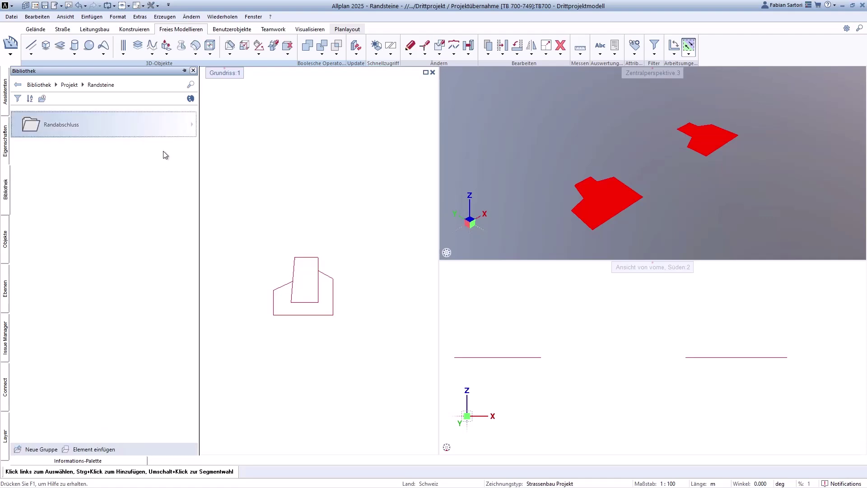
{"action": "left_click", "coordinate": [86, 128]}
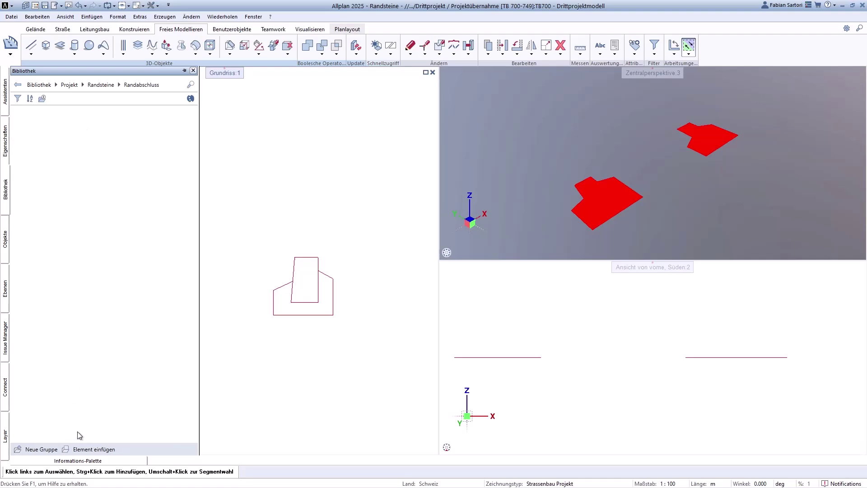
{"action": "left_click", "coordinate": [65, 450]}
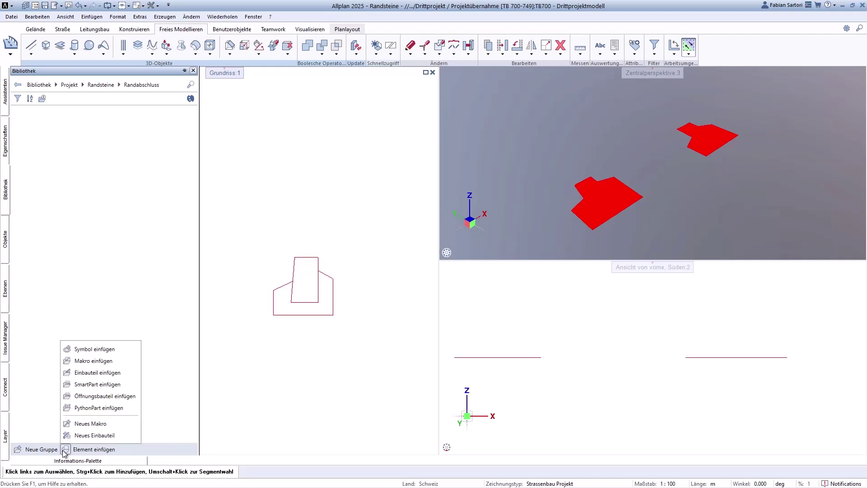
{"action": "left_click", "coordinate": [102, 349]}
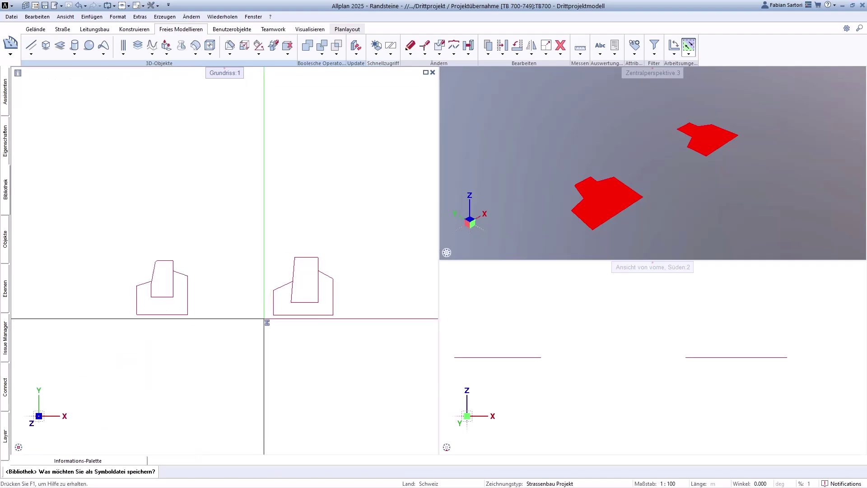
Step: Select the right curb outline and set the symbol origin at its corner
{"action": "left_click", "coordinate": [286, 294]}
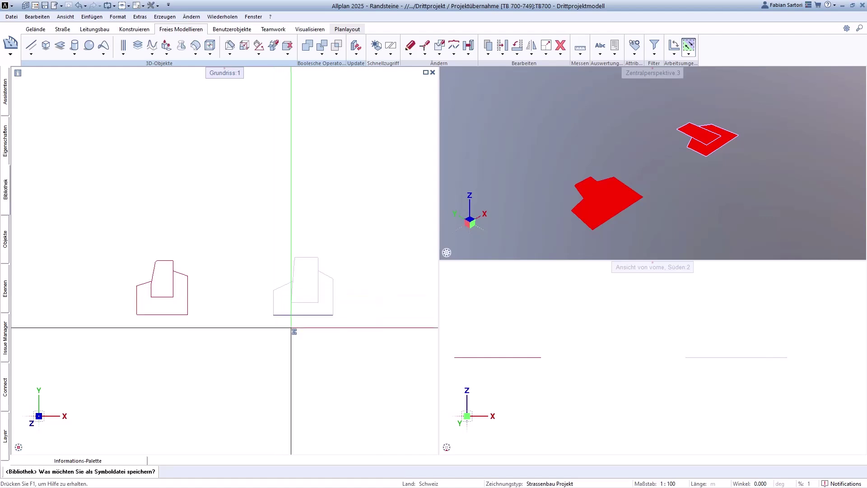
{"action": "left_click", "coordinate": [283, 349]}
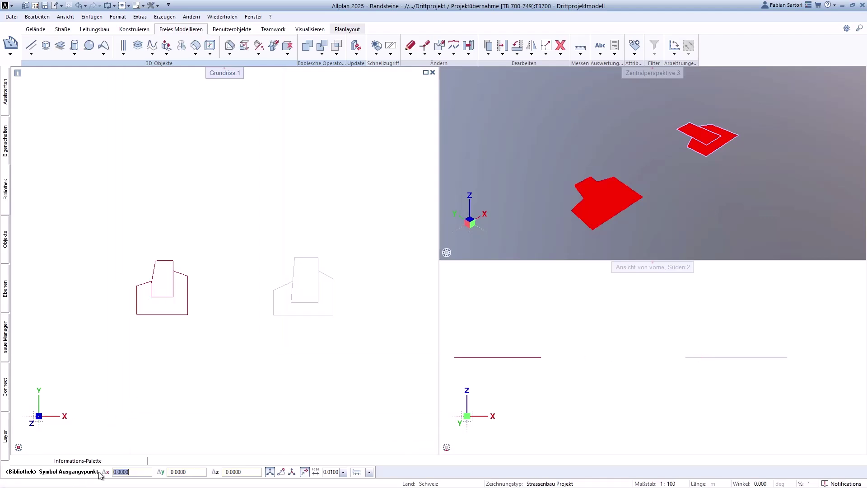
{"action": "scroll", "coordinate": [300, 266], "scroll_direction": "up", "scroll_amount": 2}
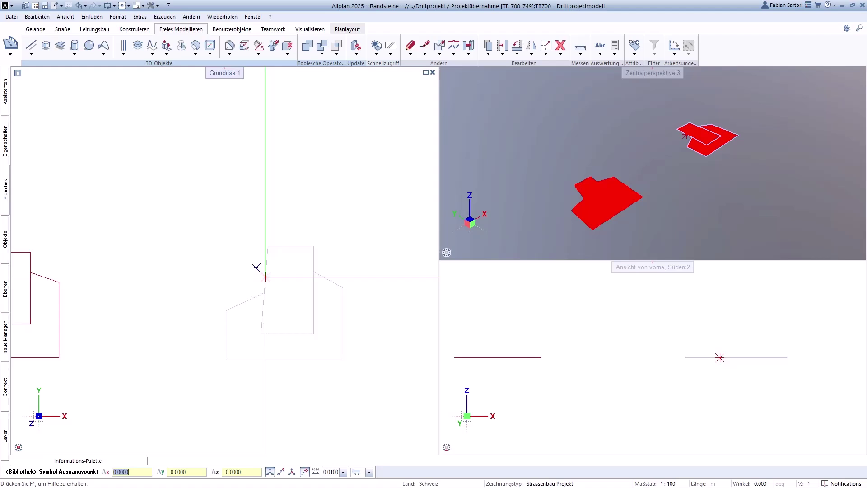
{"action": "left_click", "coordinate": [265, 276]}
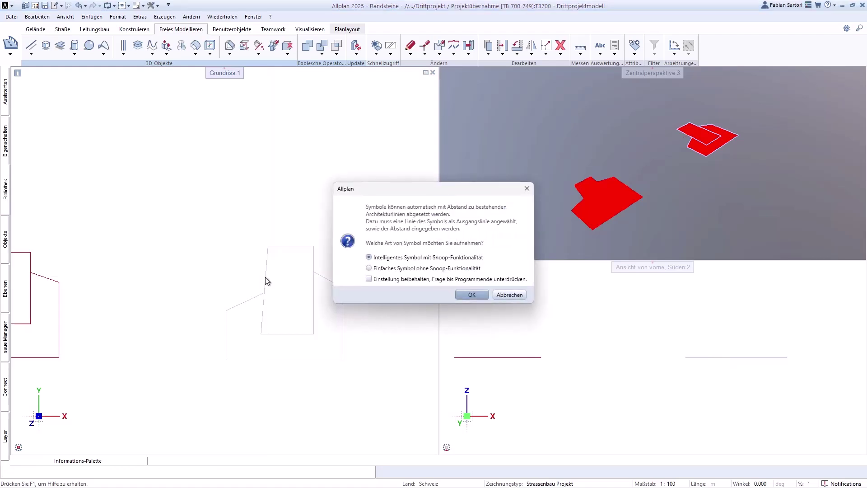
Step: Save it as a simple symbol without snoop named 'Randstein ohne Wst.'
{"action": "left_click", "coordinate": [391, 271]}
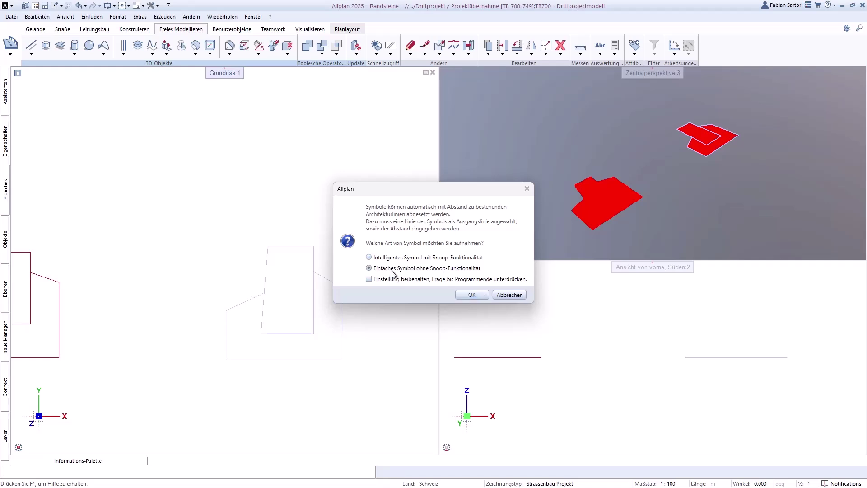
{"action": "left_click", "coordinate": [466, 294]}
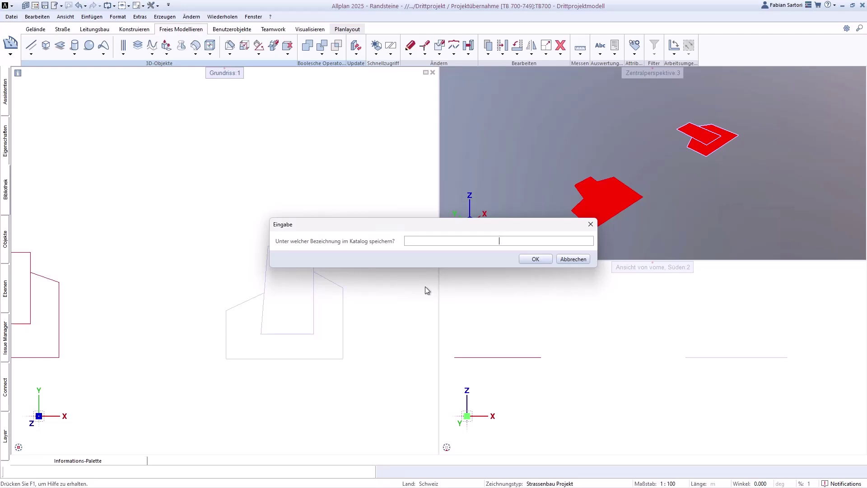
{"action": "type", "text": "Rand"}
{"action": "type", "text": "stein ohne Wst."}
{"action": "left_click", "coordinate": [550, 259]}
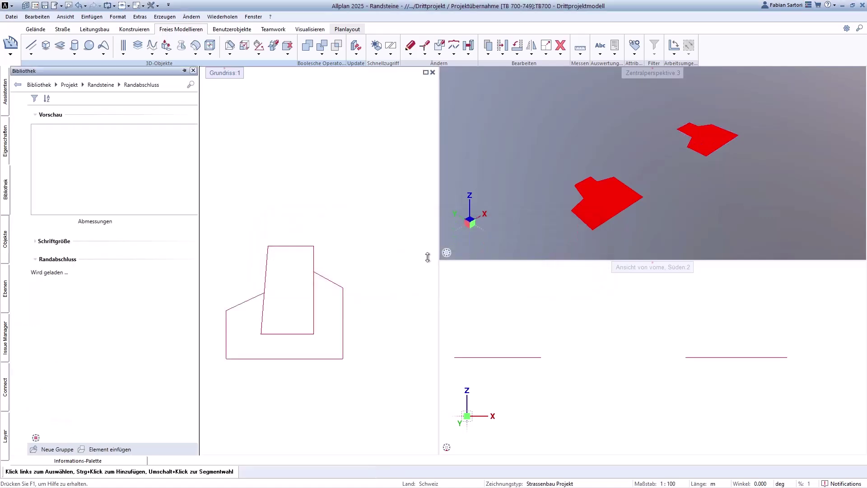
{"action": "scroll", "coordinate": [321, 232], "scroll_direction": "down", "scroll_amount": 5}
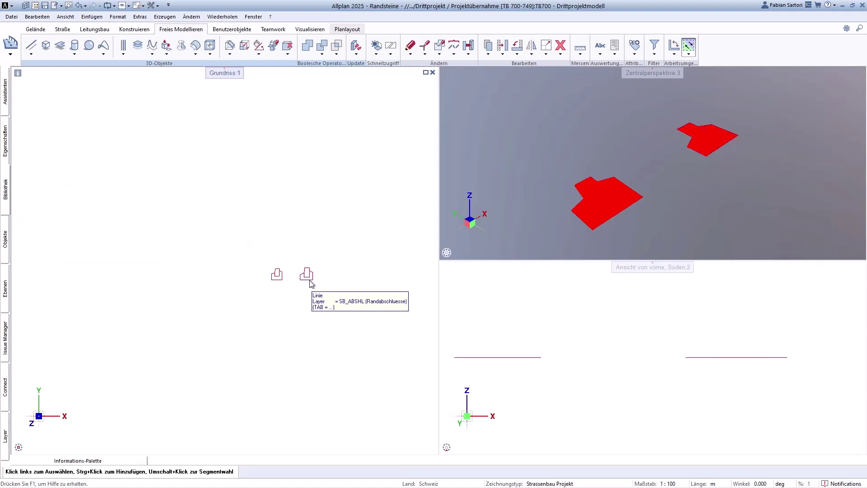
{"action": "scroll", "coordinate": [312, 281], "scroll_direction": "up", "scroll_amount": 2}
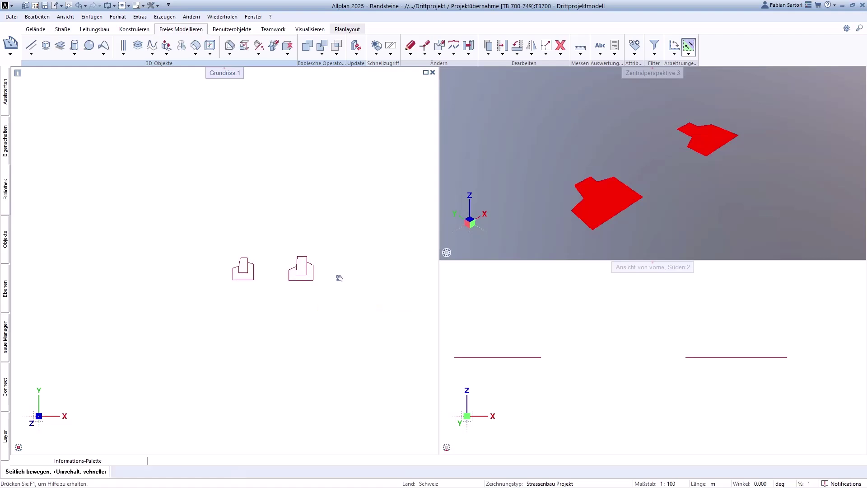
{"action": "scroll", "coordinate": [248, 309], "scroll_direction": "down", "scroll_amount": 3}
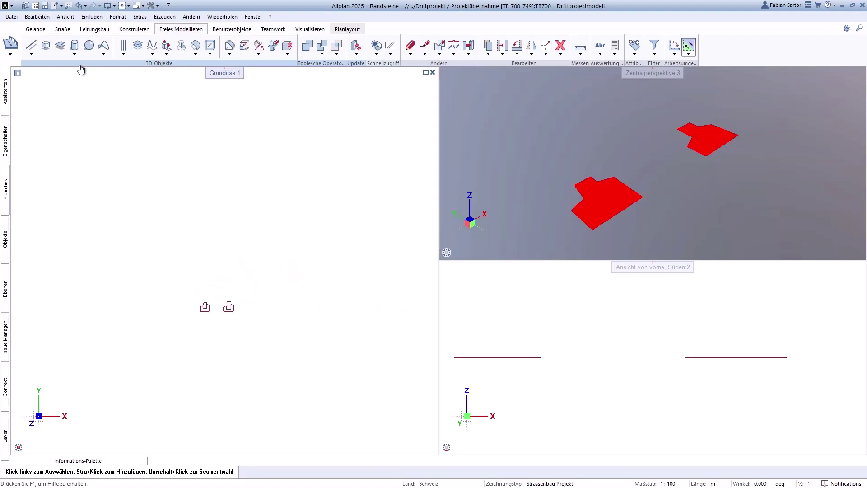
Step: Draw a three-segment 3D polyline through four points in the plan as the curb path
{"action": "left_click", "coordinate": [31, 45]}
{"action": "left_click", "coordinate": [284, 284]}
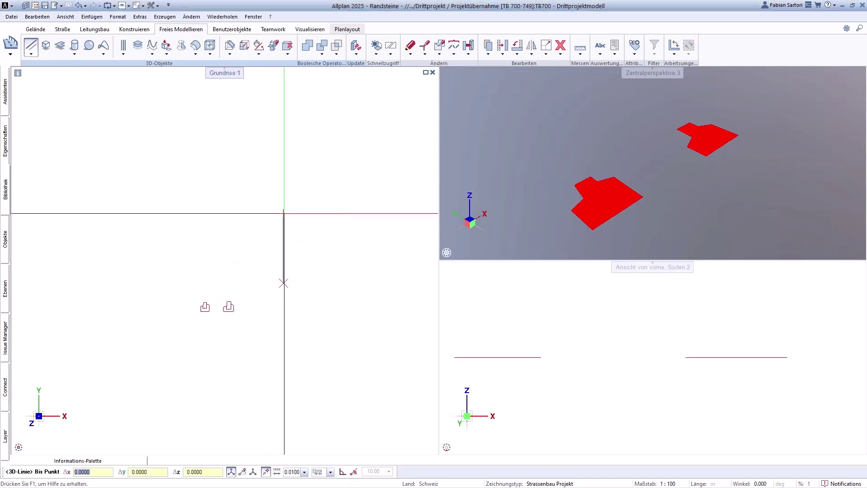
{"action": "left_click", "coordinate": [284, 213]}
{"action": "left_click", "coordinate": [313, 136]}
{"action": "left_click", "coordinate": [372, 93]}
{"action": "key", "text": "Escape"}
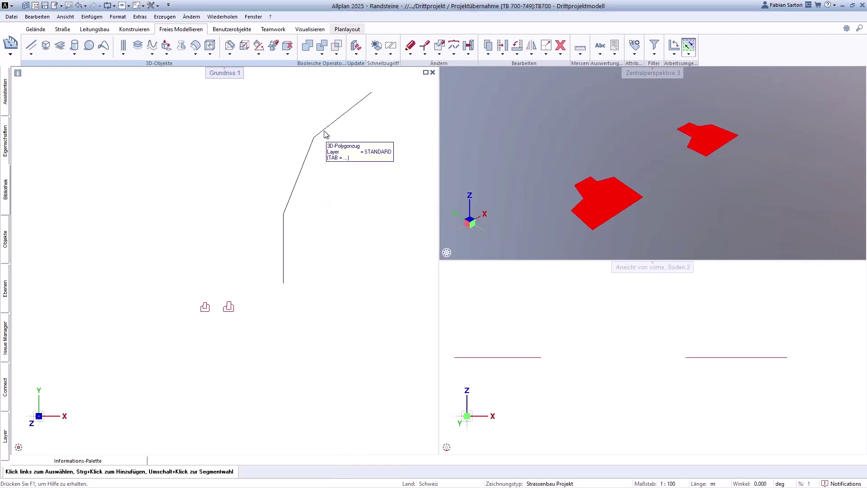
Step: Select the new polyline to check it and reopen the library at its top level
{"action": "left_click", "coordinate": [322, 131]}
{"action": "scroll", "coordinate": [616, 199], "scroll_direction": "down", "scroll_amount": 3}
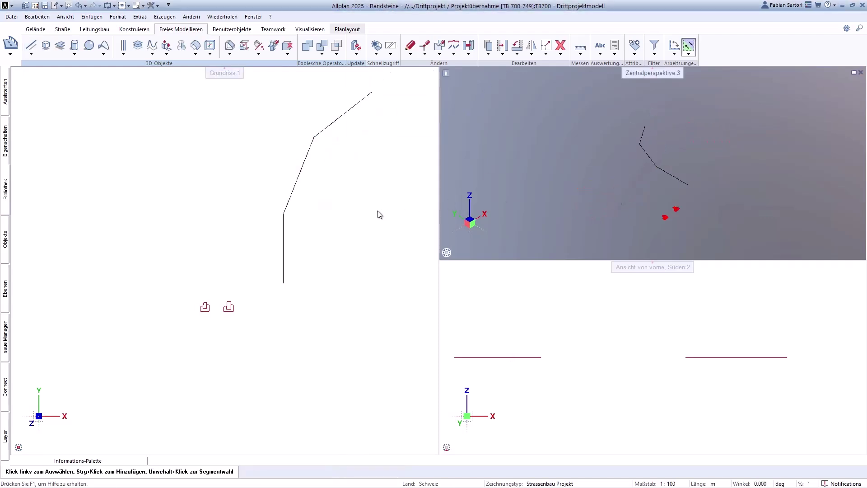
{"action": "left_click", "coordinate": [6, 190]}
{"action": "left_click", "coordinate": [40, 86]}
Step: Browse Standard › PythonParts › Parametrisches Linienbauteil and start the part
{"action": "left_click", "coordinate": [66, 131]}
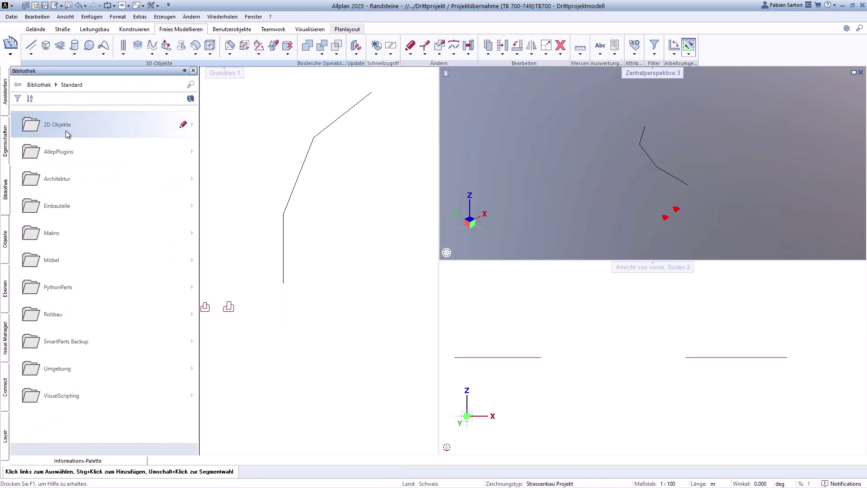
{"action": "left_click", "coordinate": [69, 289]}
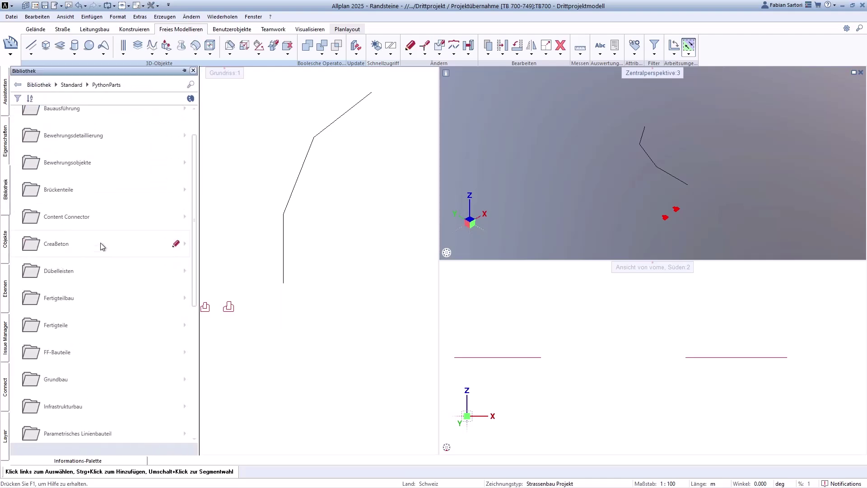
{"action": "scroll", "coordinate": [100, 242], "scroll_direction": "down", "scroll_amount": 2}
{"action": "scroll", "coordinate": [90, 351], "scroll_direction": "down", "scroll_amount": 2}
{"action": "left_click", "coordinate": [84, 390]}
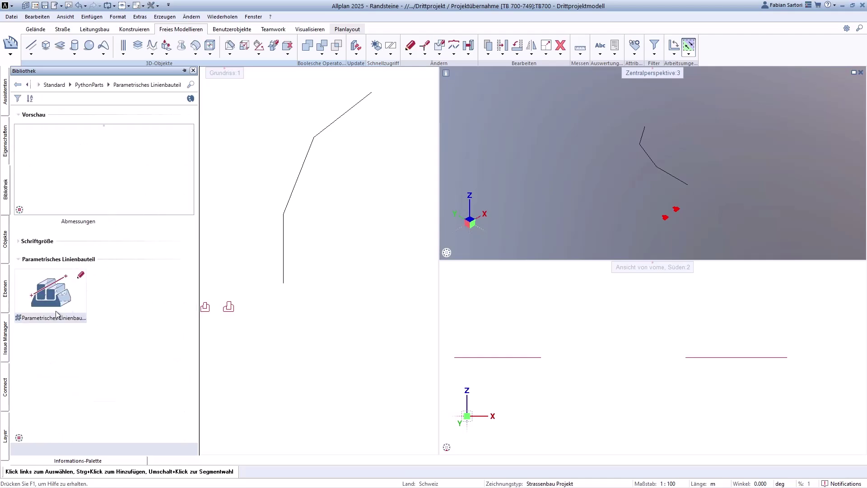
{"action": "left_click", "coordinate": [50, 294]}
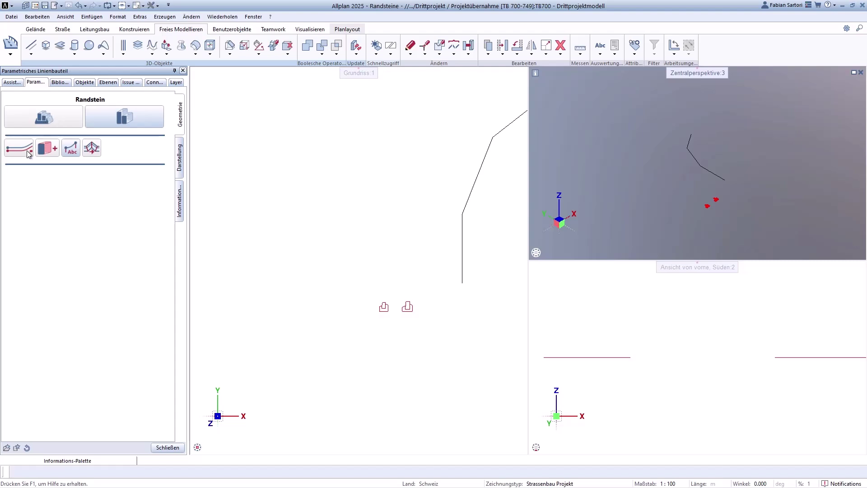
Step: Assign the drawn polyline as the curb axis Achse 0
{"action": "left_click", "coordinate": [33, 151]}
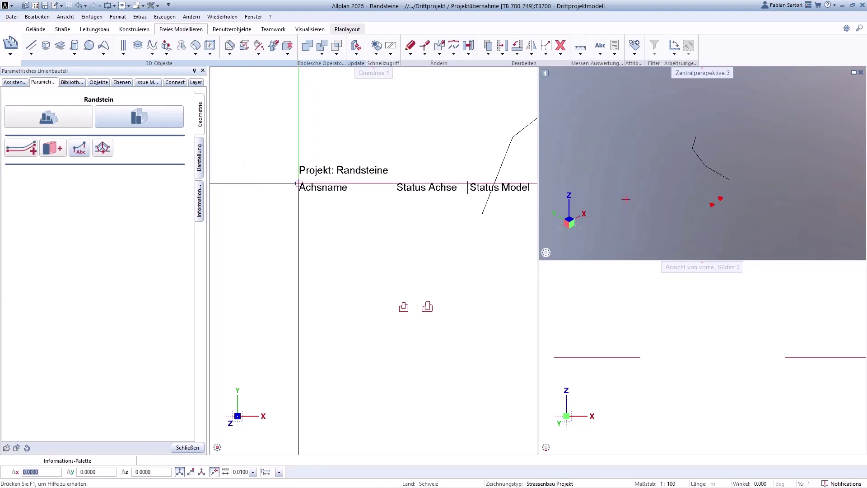
{"action": "scroll", "coordinate": [296, 183], "scroll_direction": "down", "scroll_amount": 3}
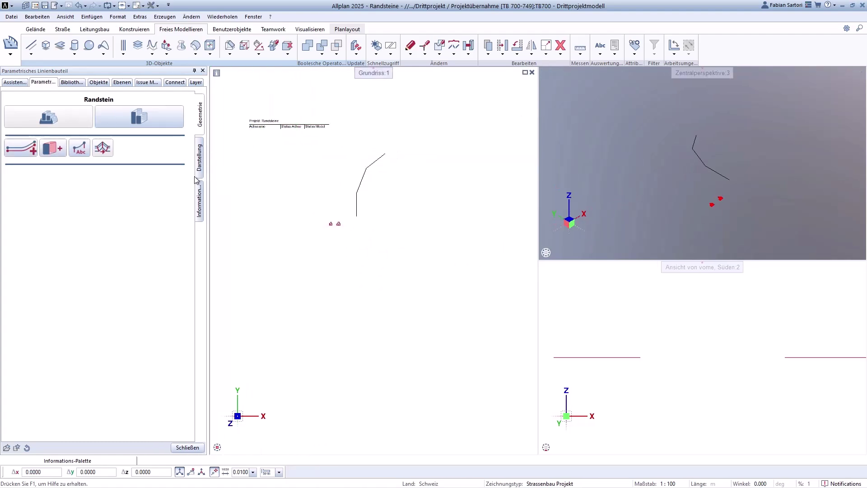
{"action": "left_click", "coordinate": [361, 181]}
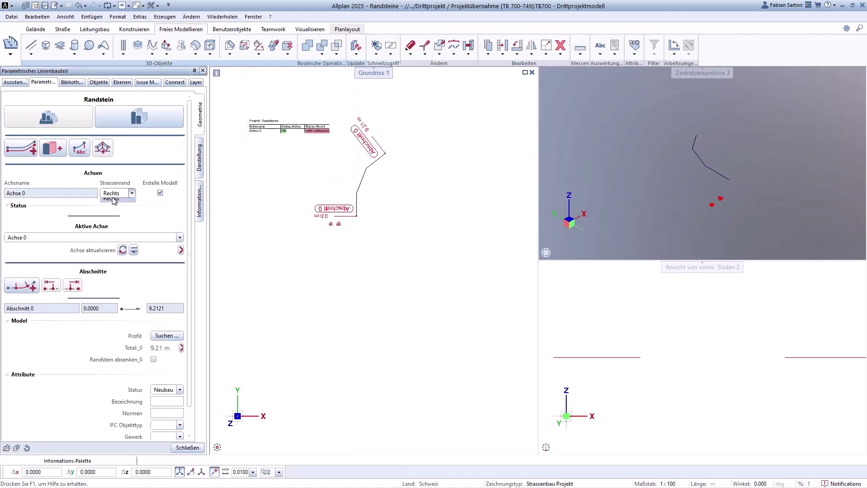
Step: Set the Strassenrand road edge side to Links
{"action": "left_click", "coordinate": [112, 195]}
{"action": "left_click", "coordinate": [117, 209]}
{"action": "scroll", "coordinate": [317, 223], "scroll_direction": "up", "scroll_amount": 3}
{"action": "scroll", "coordinate": [318, 223], "scroll_direction": "up", "scroll_amount": 3}
{"action": "scroll", "coordinate": [318, 223], "scroll_direction": "up", "scroll_amount": 2}
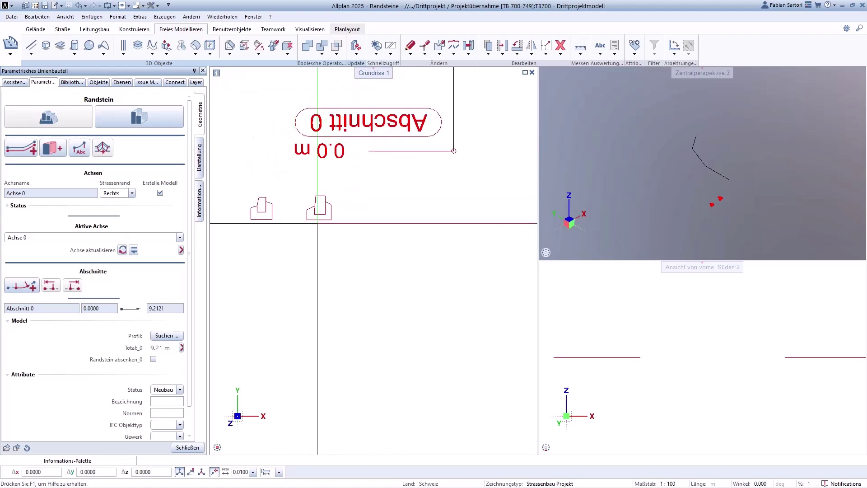
{"action": "scroll", "coordinate": [267, 218], "scroll_direction": "up", "scroll_amount": 1}
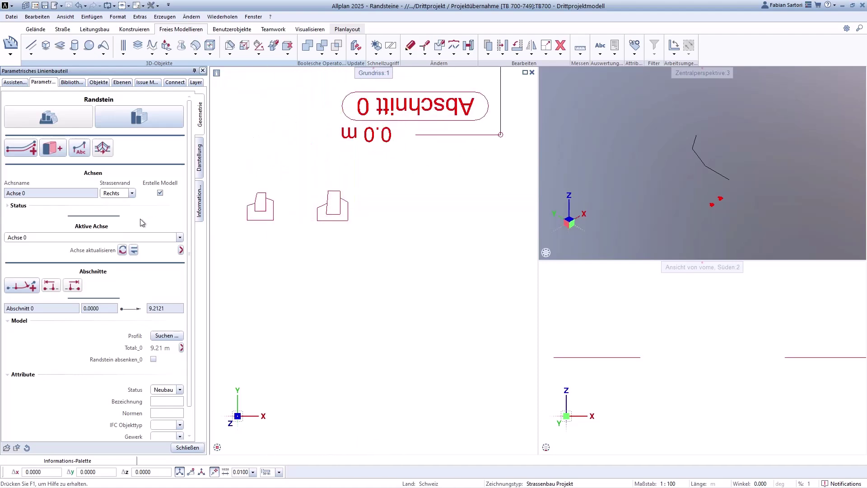
{"action": "scroll", "coordinate": [307, 199], "scroll_direction": "up", "scroll_amount": 1}
{"action": "scroll", "coordinate": [312, 199], "scroll_direction": "up", "scroll_amount": 1}
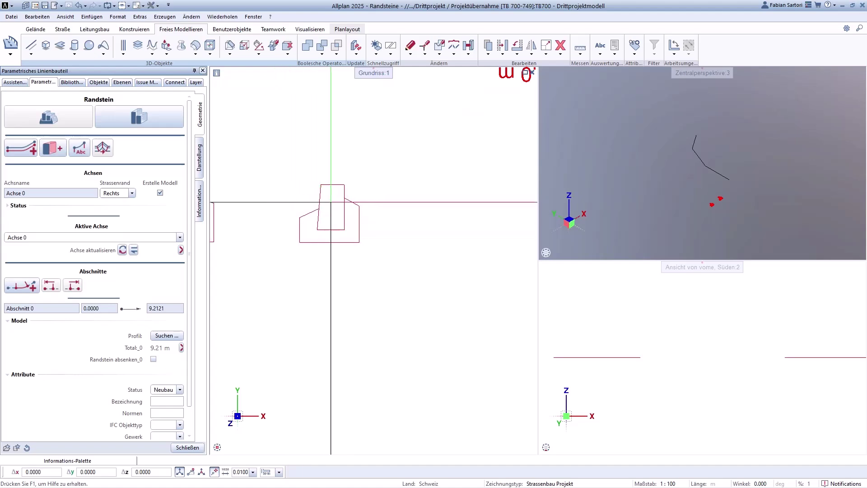
{"action": "left_click", "coordinate": [127, 193]}
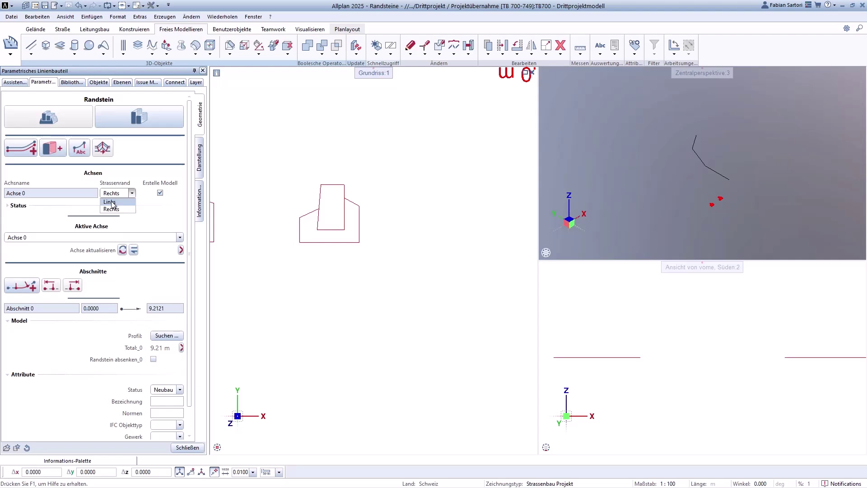
{"action": "scroll", "coordinate": [412, 239], "scroll_direction": "down", "scroll_amount": 2}
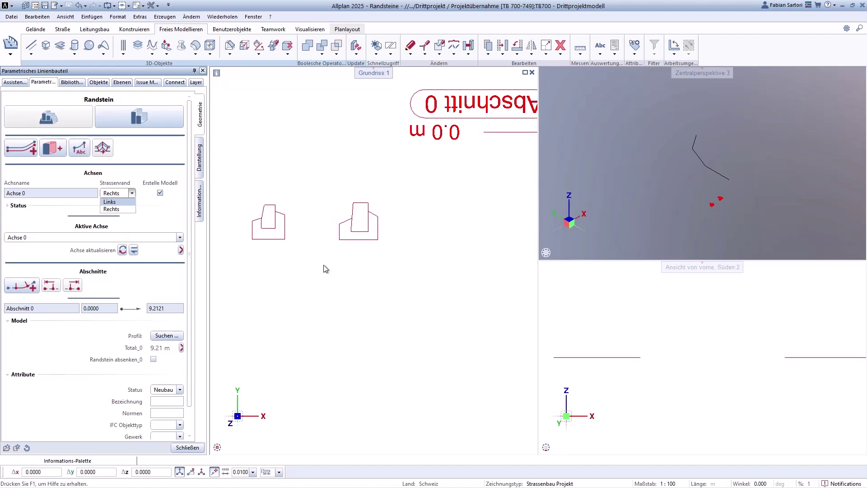
{"action": "left_click", "coordinate": [167, 288]}
{"action": "left_click", "coordinate": [132, 193]}
{"action": "key", "text": "Return"}
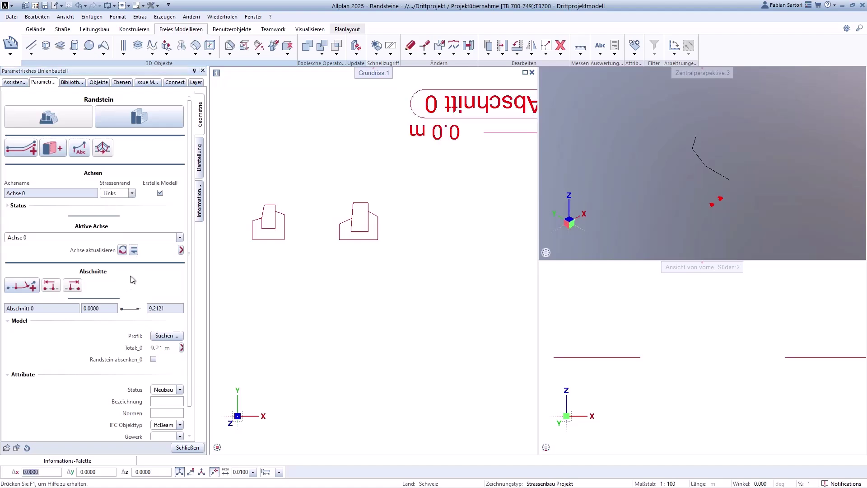
{"action": "scroll", "coordinate": [130, 281], "scroll_direction": "down", "scroll_amount": 1}
Step: Pick the Randstein profile from the library and build the 3D curb body along the axis
{"action": "left_click", "coordinate": [162, 316]}
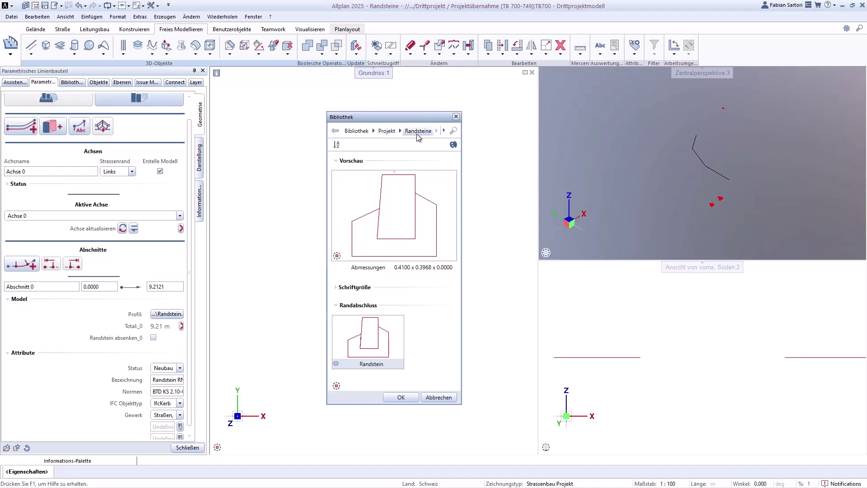
{"action": "double_click", "coordinate": [374, 348]}
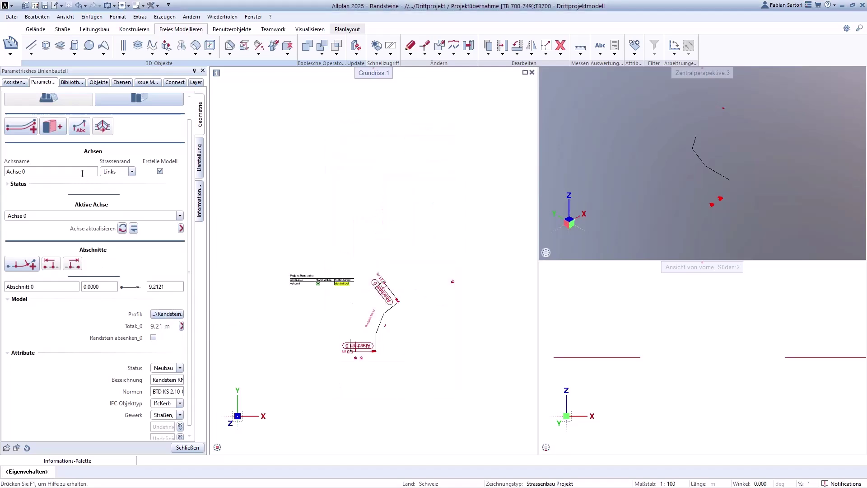
{"action": "left_click", "coordinate": [56, 131]}
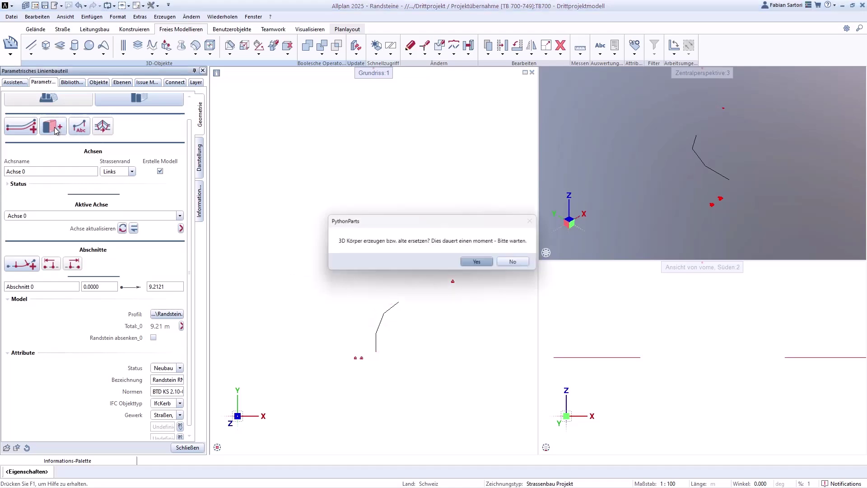
{"action": "left_click", "coordinate": [486, 265]}
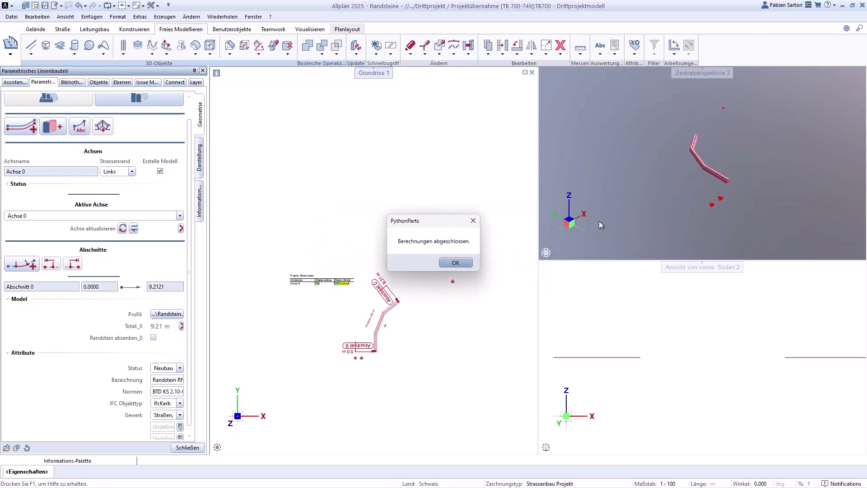
{"action": "left_click", "coordinate": [453, 262]}
Step: Zoom in on the curb body in 3D and close the Parametrisches Linienbauteil palette
{"action": "scroll", "coordinate": [584, 119], "scroll_direction": "up", "scroll_amount": 2}
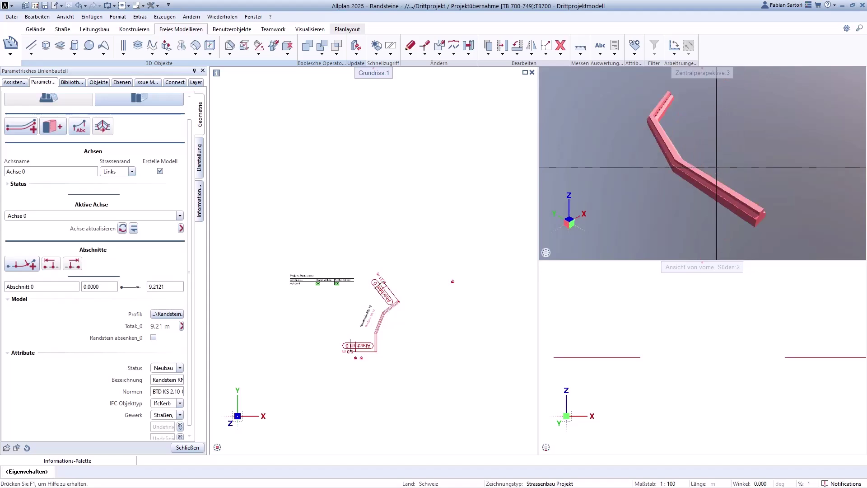
{"action": "scroll", "coordinate": [584, 118], "scroll_direction": "up", "scroll_amount": 2}
{"action": "scroll", "coordinate": [584, 119], "scroll_direction": "up", "scroll_amount": 2}
{"action": "middle_click_drag", "start_coordinate": [584, 118], "coordinate": [544, 195]}
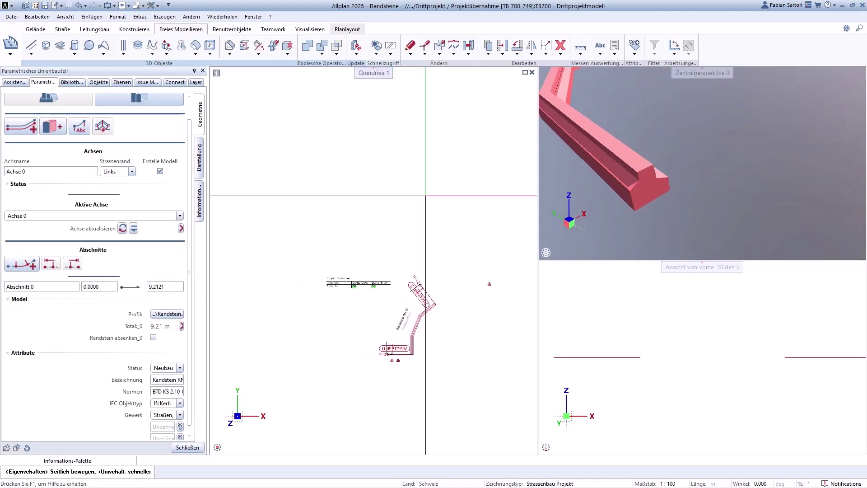
{"action": "scroll", "coordinate": [461, 199], "scroll_direction": "down", "scroll_amount": 2}
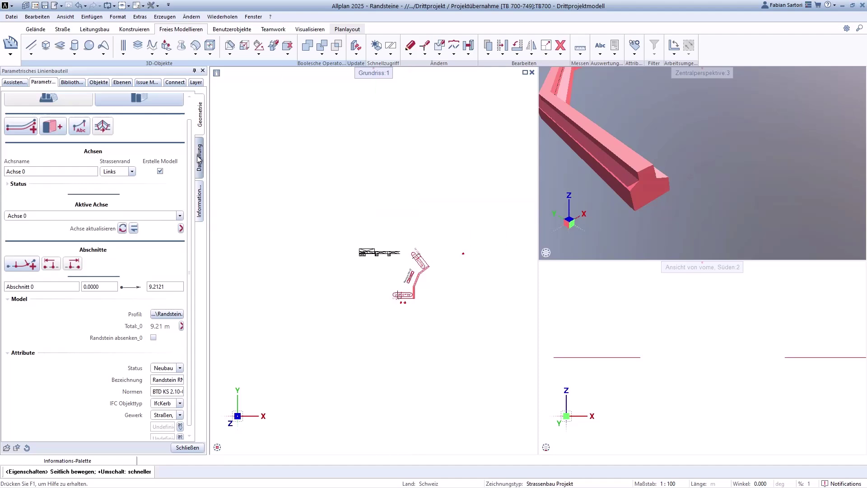
{"action": "left_click", "coordinate": [190, 451]}
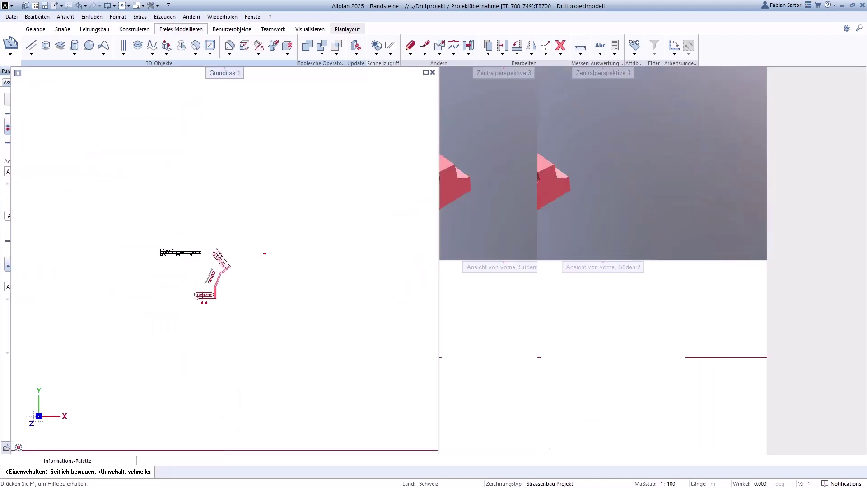
Step: Inspect the curb body's attributes (Granit material, 80 CHF unit price) via Attribute modifizieren
{"action": "scroll", "coordinate": [205, 290], "scroll_direction": "up", "scroll_amount": 5}
{"action": "scroll", "coordinate": [271, 280], "scroll_direction": "up", "scroll_amount": 2}
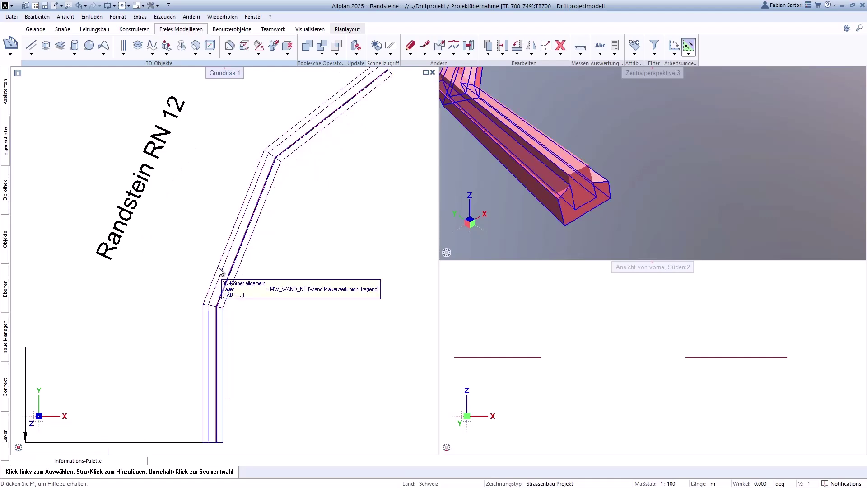
{"action": "left_click", "coordinate": [636, 51]}
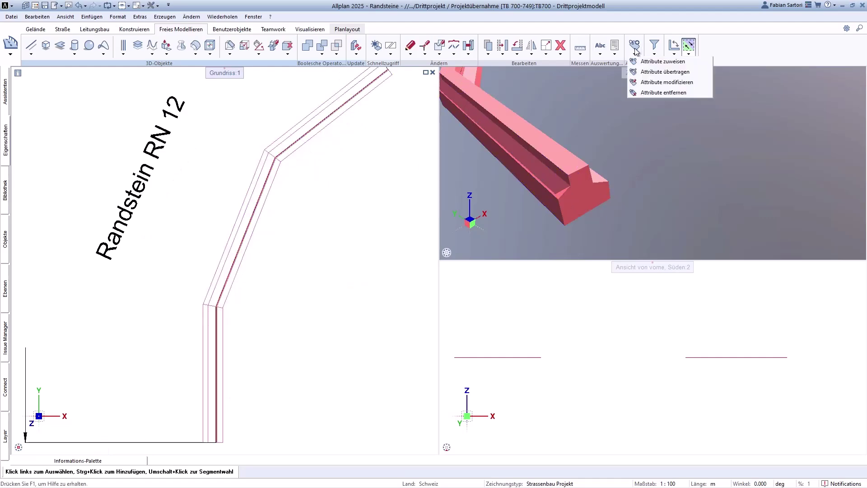
{"action": "left_click", "coordinate": [642, 83]}
{"action": "left_click", "coordinate": [332, 192]}
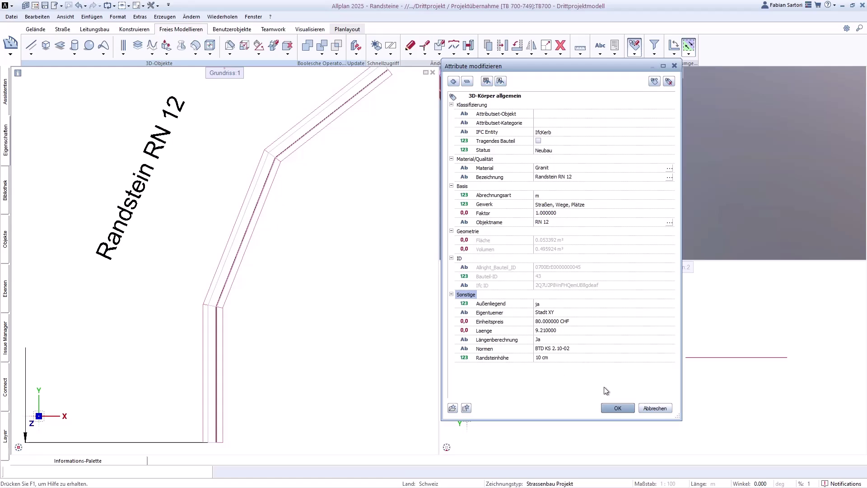
{"action": "left_click", "coordinate": [618, 408]}
{"action": "scroll", "coordinate": [294, 247], "scroll_direction": "down", "scroll_amount": 5}
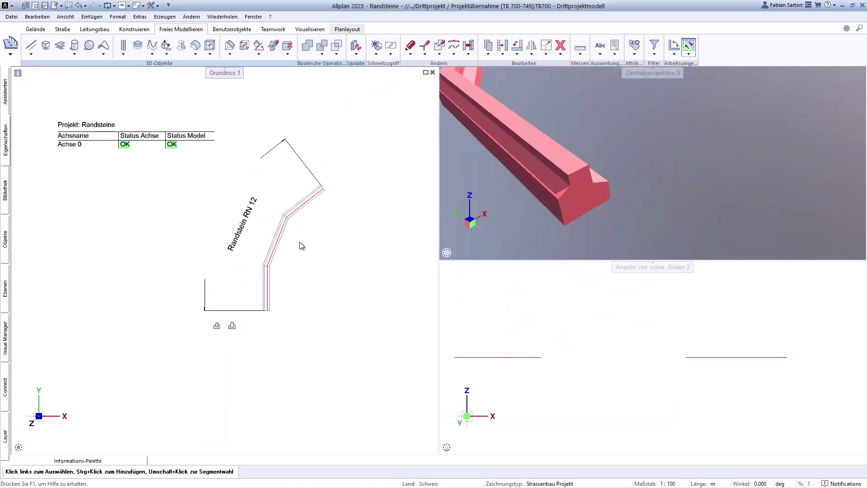
Step: Start a report and browse to the Reports - Standard > Tiefbau BIM folder
{"action": "left_click", "coordinate": [613, 46]}
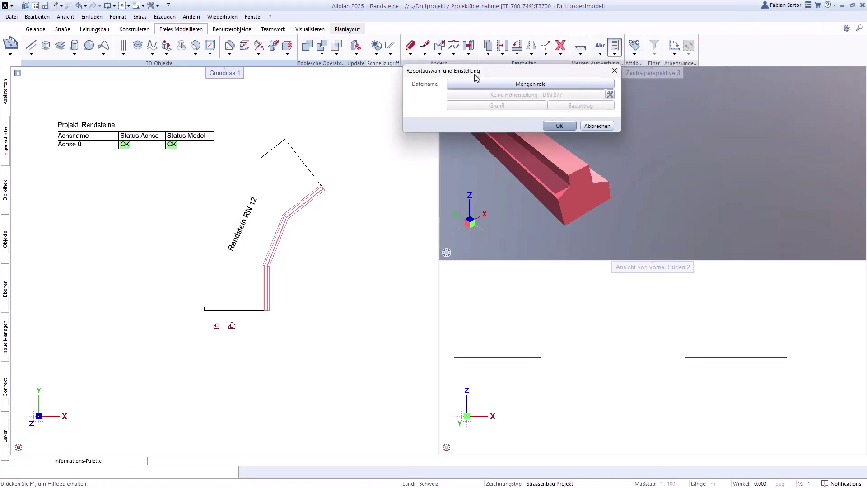
{"action": "left_click", "coordinate": [480, 83]}
{"action": "scroll", "coordinate": [434, 181], "scroll_direction": "down", "scroll_amount": 1}
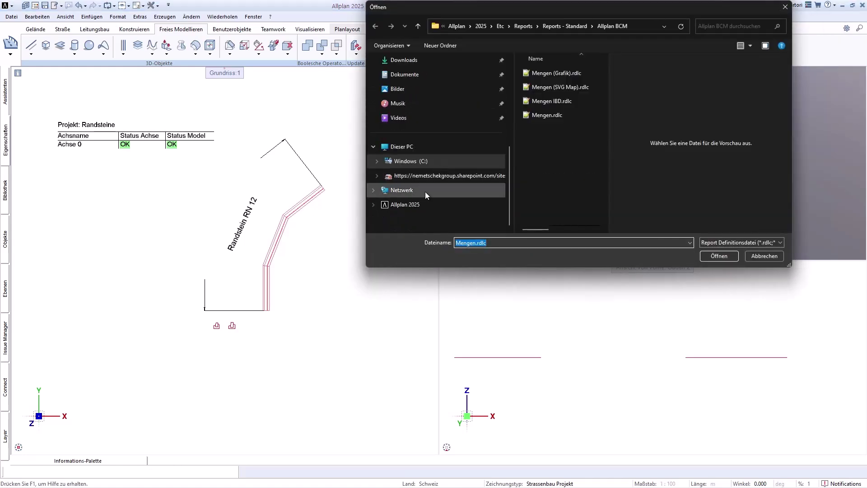
{"action": "left_click", "coordinate": [373, 201]}
{"action": "left_click", "coordinate": [429, 193]}
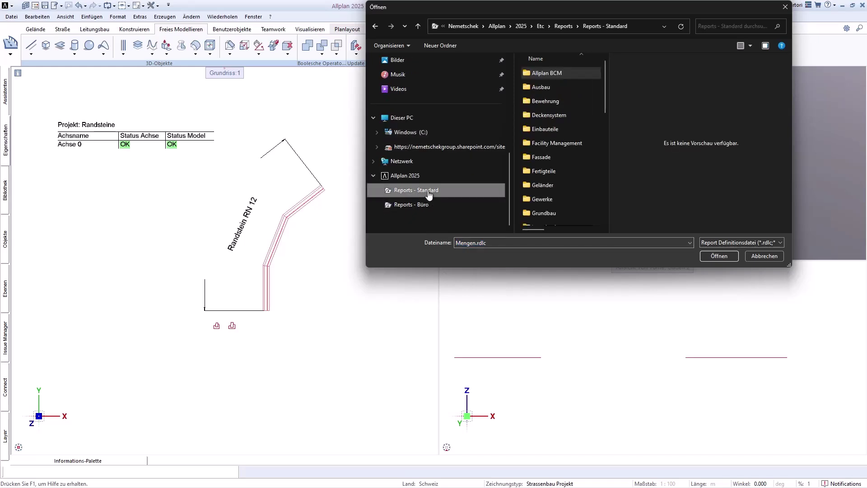
{"action": "left_click_drag", "start_coordinate": [791, 267], "coordinate": [820, 355]}
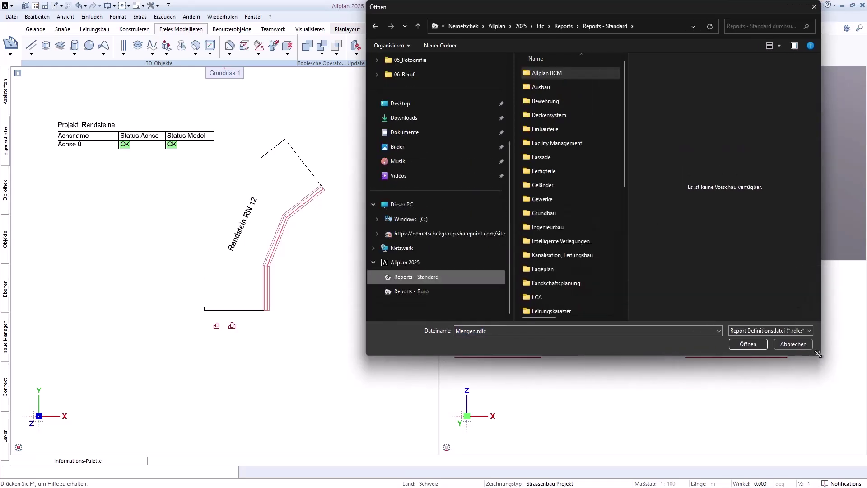
{"action": "scroll", "coordinate": [563, 210], "scroll_direction": "down", "scroll_amount": 2}
{"action": "scroll", "coordinate": [563, 211], "scroll_direction": "down", "scroll_amount": 3}
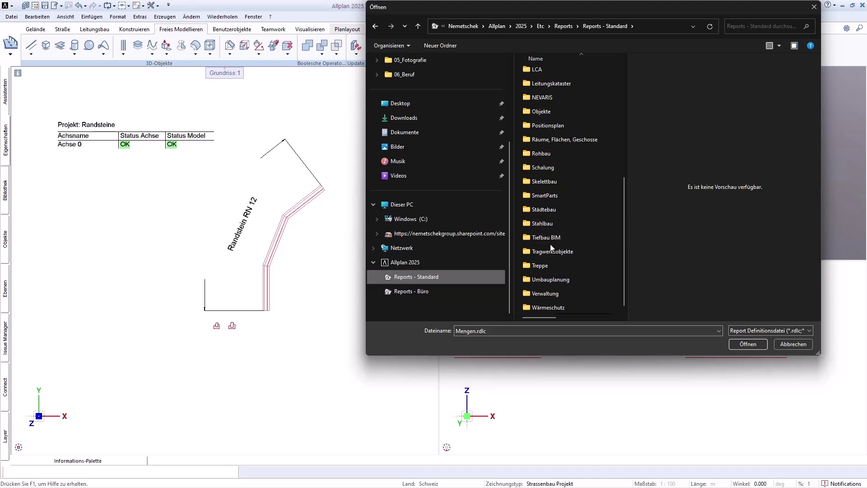
{"action": "left_click", "coordinate": [549, 242]}
{"action": "double_click", "coordinate": [549, 240]}
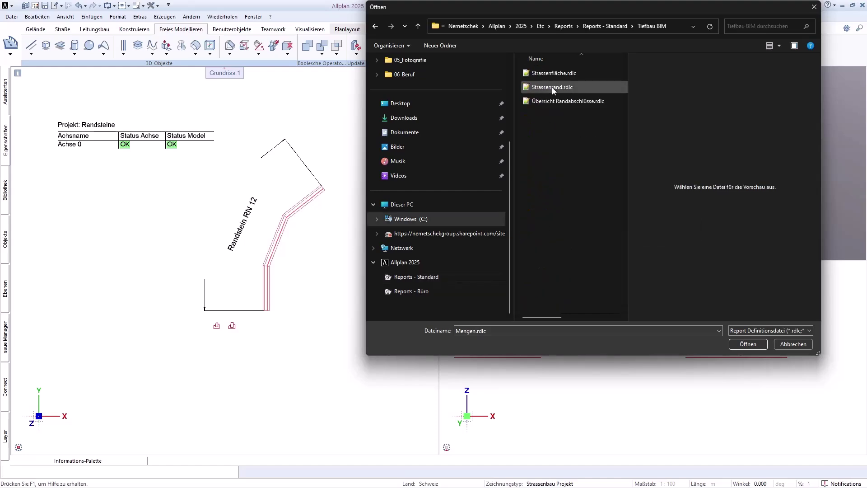
Step: Generate the Übersicht Randabschlüsse report for all elements and reposition its window
{"action": "double_click", "coordinate": [551, 101]}
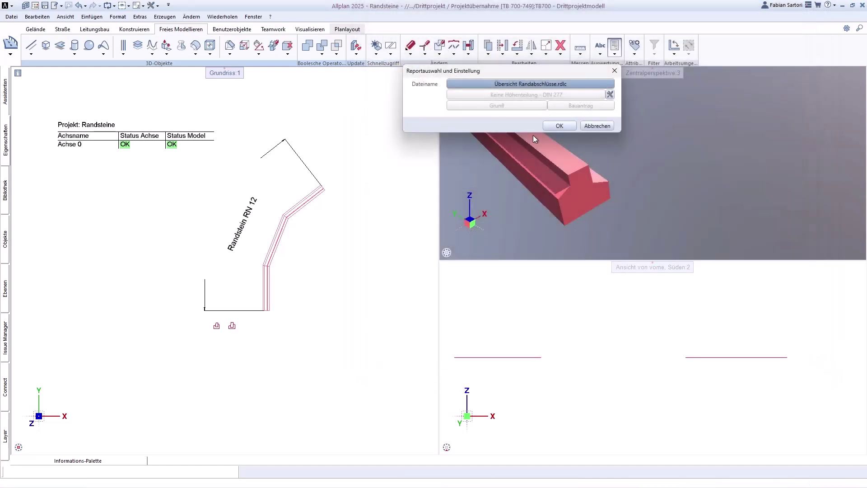
{"action": "left_click", "coordinate": [558, 126]}
{"action": "right_click", "coordinate": [175, 152]}
{"action": "right_click", "coordinate": [174, 152]}
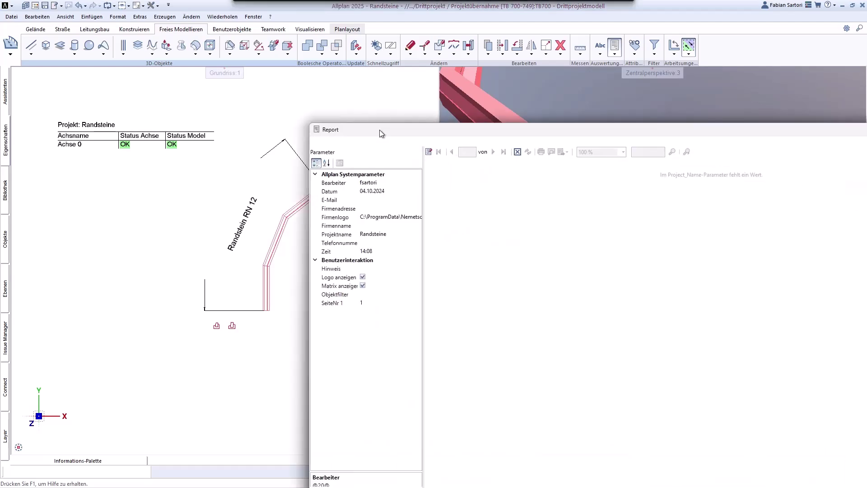
{"action": "left_click_drag", "start_coordinate": [380, 130], "coordinate": [375, 94]}
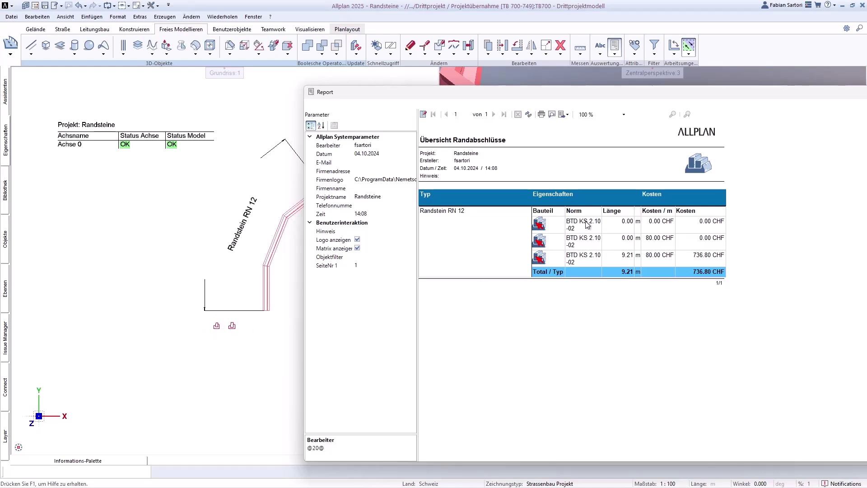
{"action": "left_click", "coordinate": [542, 224]}
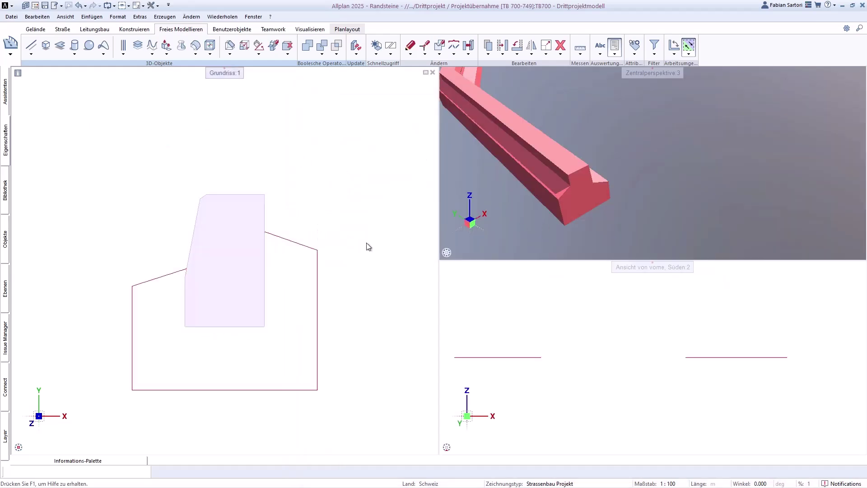
Step: Compare the cost report with the curb model, then close the Report window
{"action": "scroll", "coordinate": [241, 261], "scroll_direction": "down", "scroll_amount": 2}
{"action": "scroll", "coordinate": [257, 264], "scroll_direction": "down", "scroll_amount": 2}
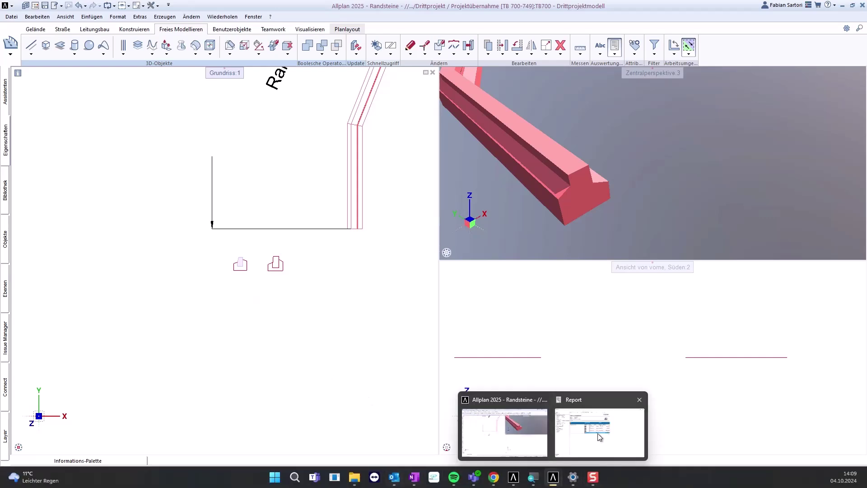
{"action": "left_click", "coordinate": [598, 432]}
{"action": "left_click", "coordinate": [541, 240]}
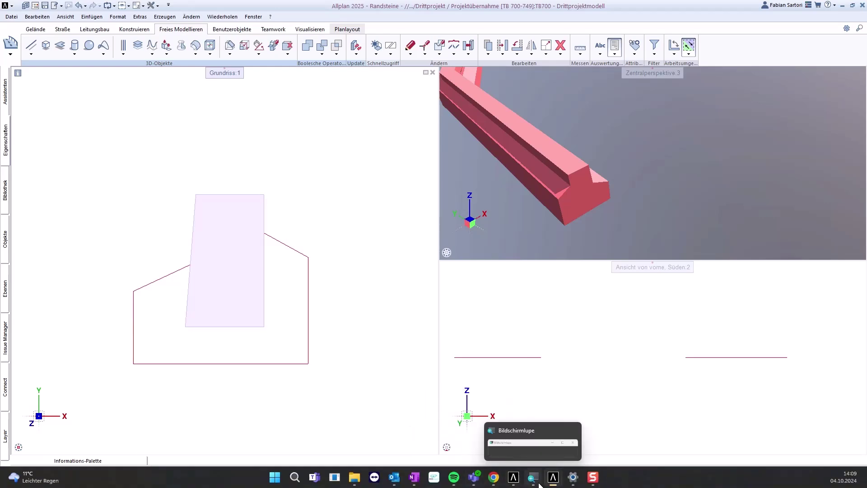
{"action": "mouse_move", "coordinate": [553, 477]}
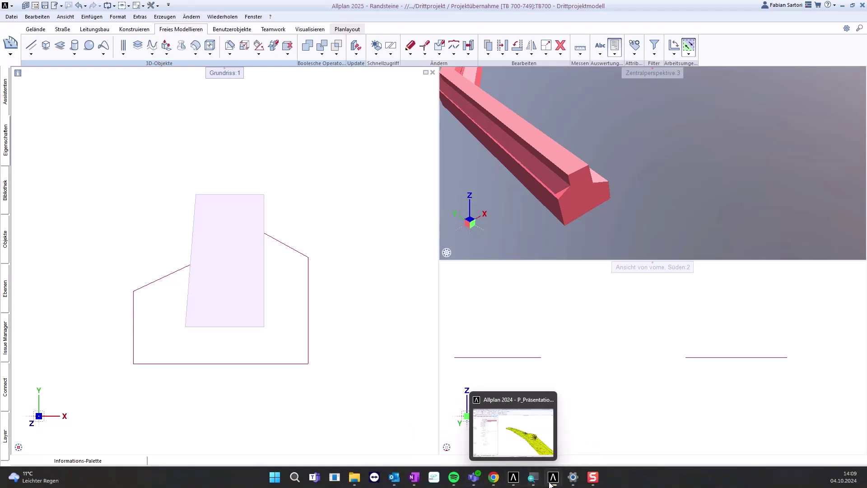
{"action": "left_click", "coordinate": [588, 431]}
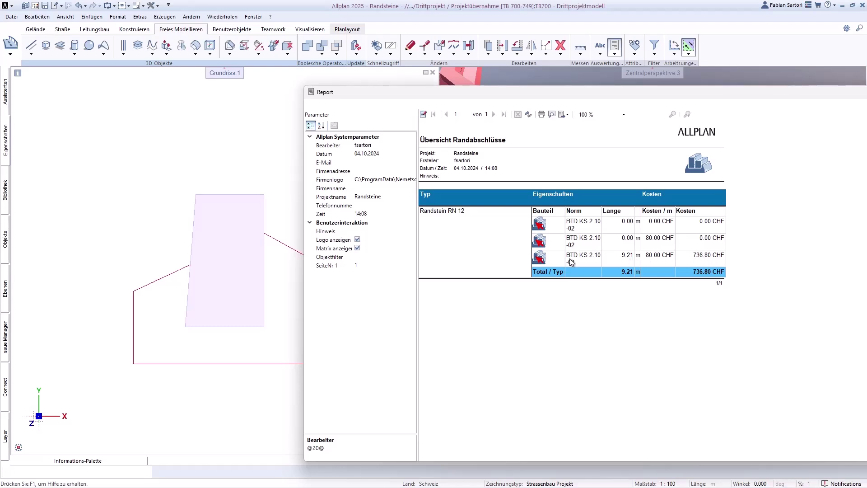
{"action": "left_click", "coordinate": [547, 261]}
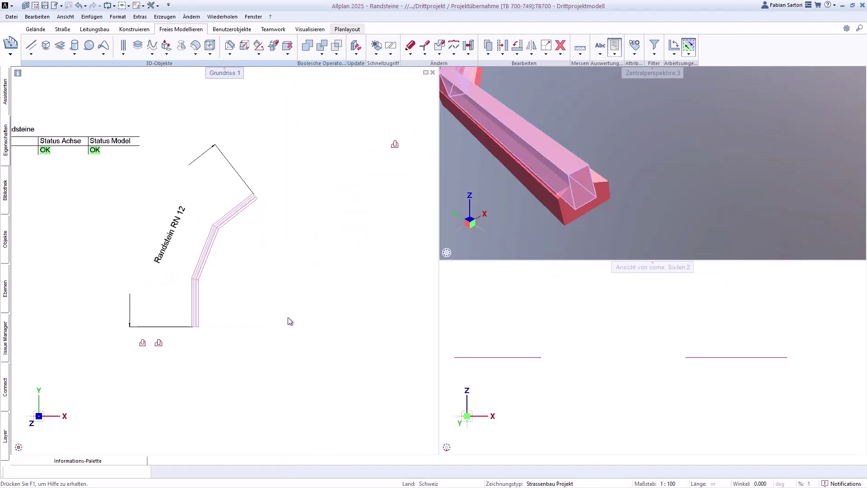
{"action": "mouse_move", "coordinate": [553, 477]}
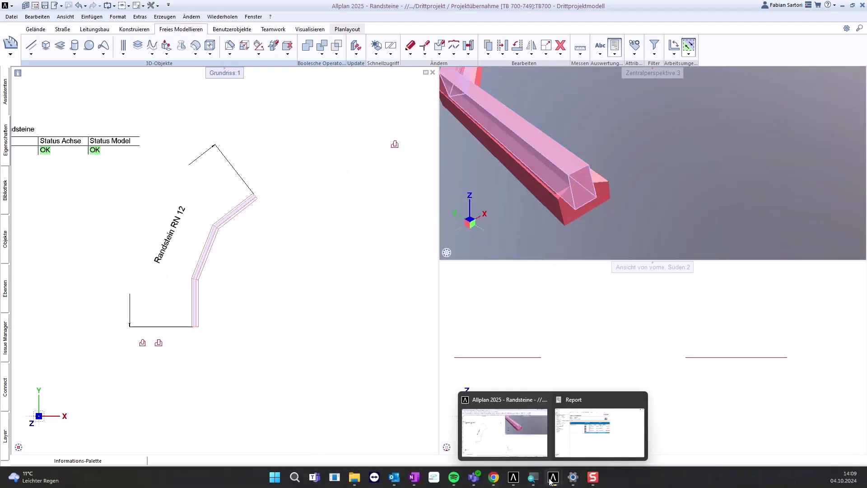
{"action": "left_click", "coordinate": [600, 433]}
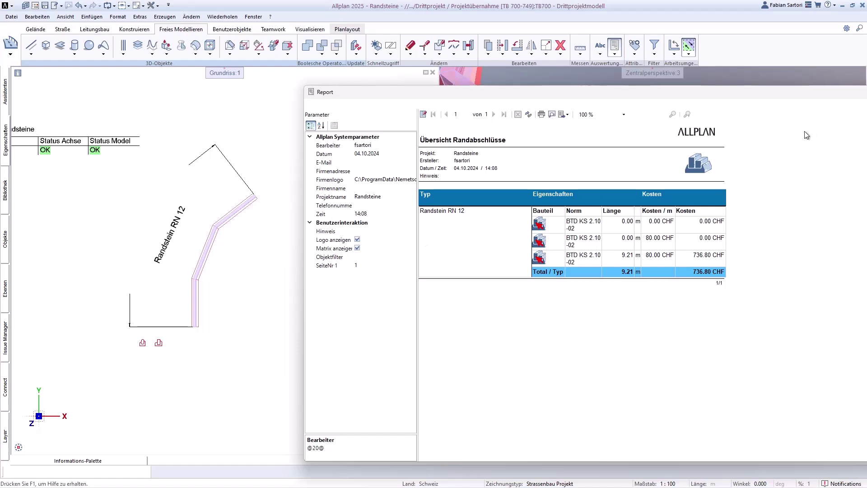
{"action": "key", "text": "Escape"}
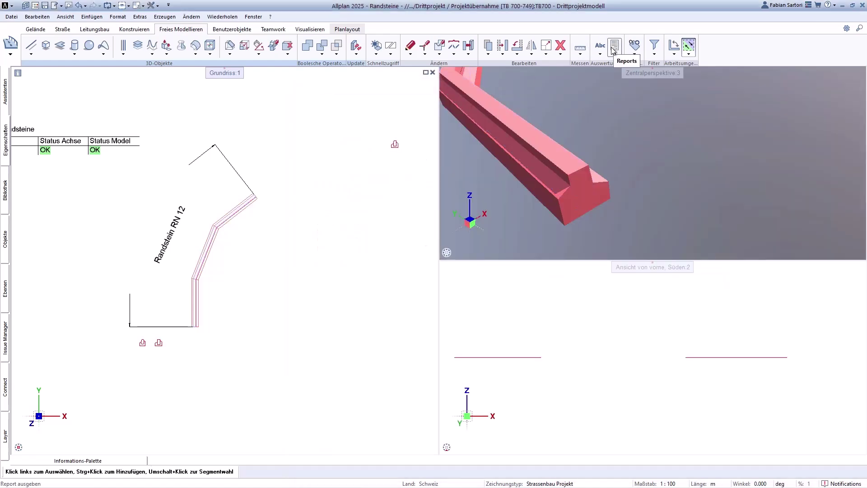
{"action": "left_click", "coordinate": [639, 51]}
{"action": "left_click", "coordinate": [650, 72]}
{"action": "scroll", "coordinate": [224, 212], "scroll_direction": "up", "scroll_amount": 2}
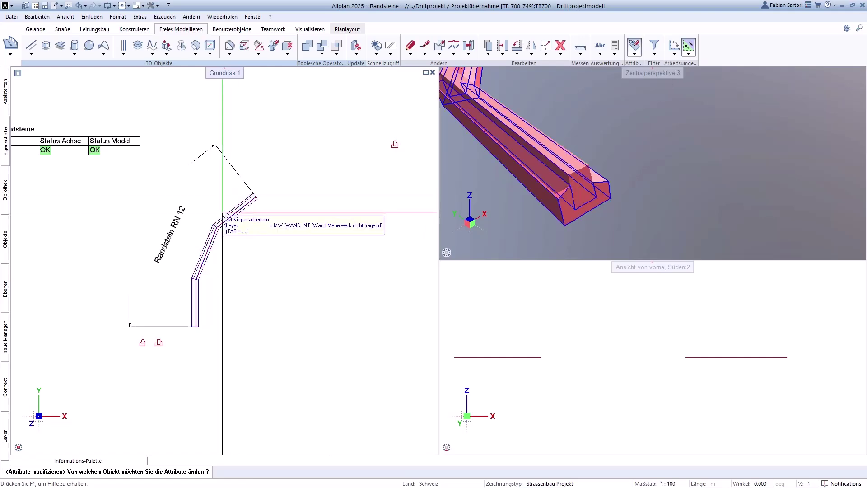
{"action": "scroll", "coordinate": [231, 221], "scroll_direction": "up", "scroll_amount": 2}
{"action": "left_click", "coordinate": [230, 221]}
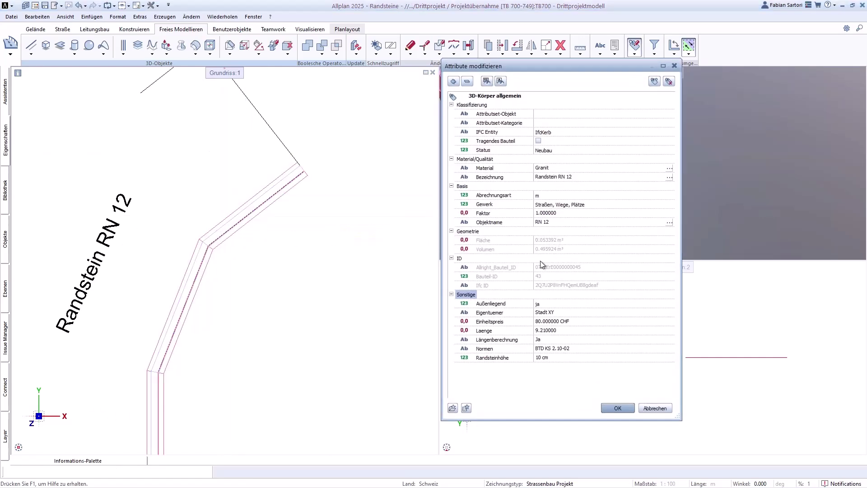
{"action": "left_click", "coordinate": [562, 177]}
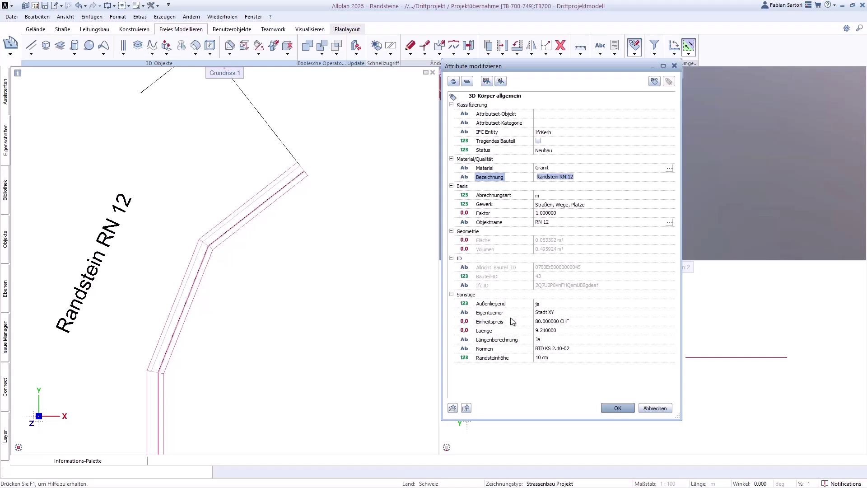
{"action": "left_click", "coordinate": [568, 349]}
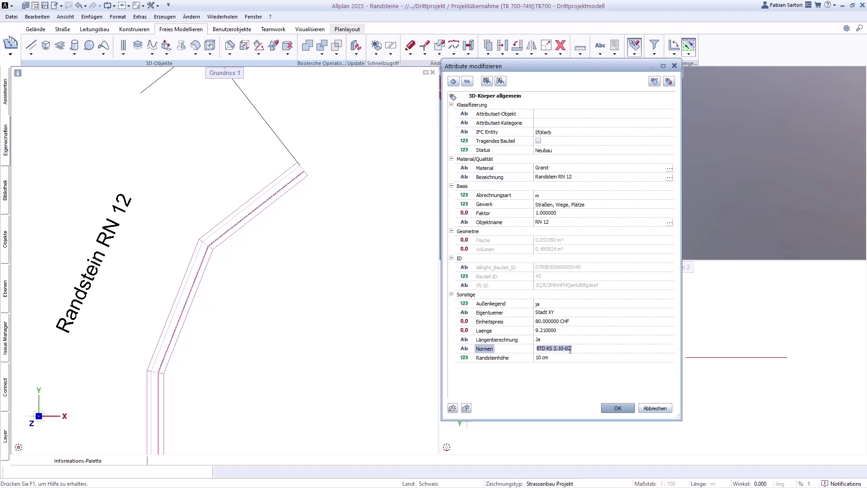
{"action": "left_click_drag", "start_coordinate": [578, 351], "coordinate": [537, 349]}
{"action": "left_click", "coordinate": [568, 179]}
{"action": "left_click", "coordinate": [662, 411]}
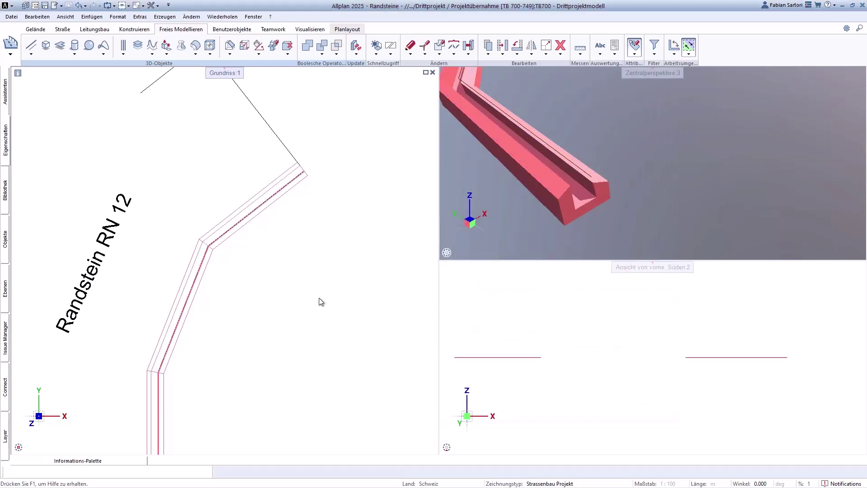
{"action": "scroll", "coordinate": [320, 298], "scroll_direction": "down", "scroll_amount": 5}
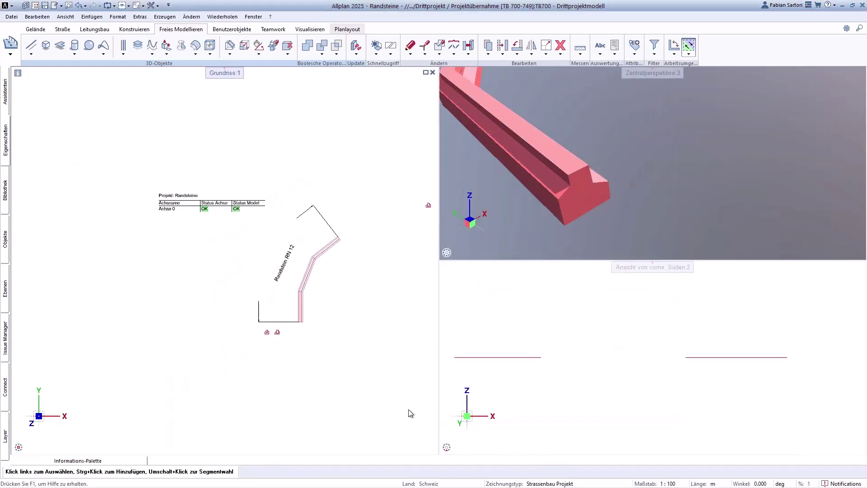